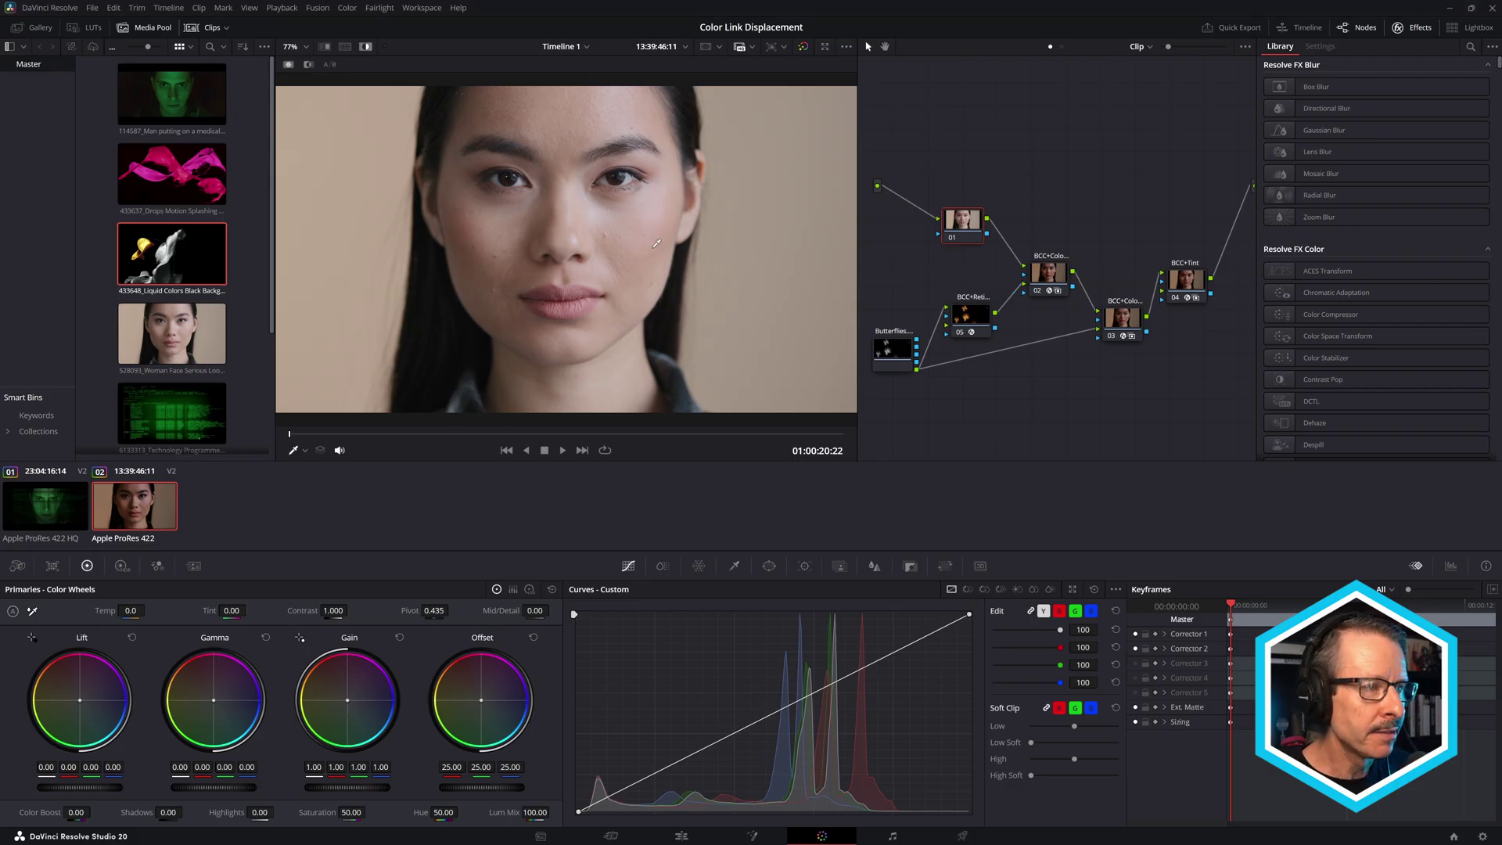
# Step through nodes 05, 01 and Butterflies, ending on the BCC+Retimer ML node's orange butterfly output and settings
pyautogui.click(589, 191)
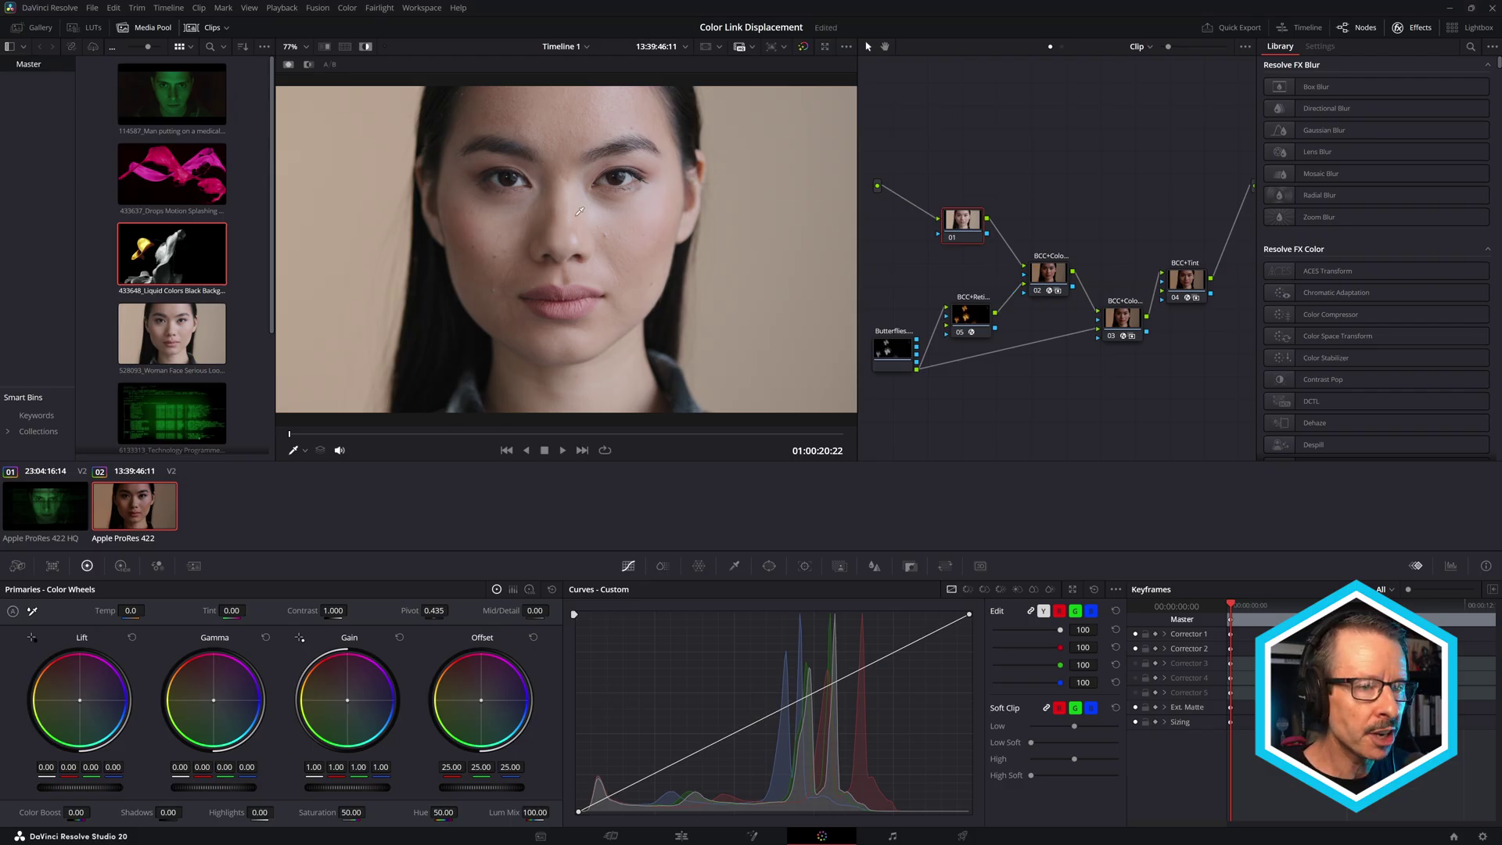
pyautogui.click(969, 315)
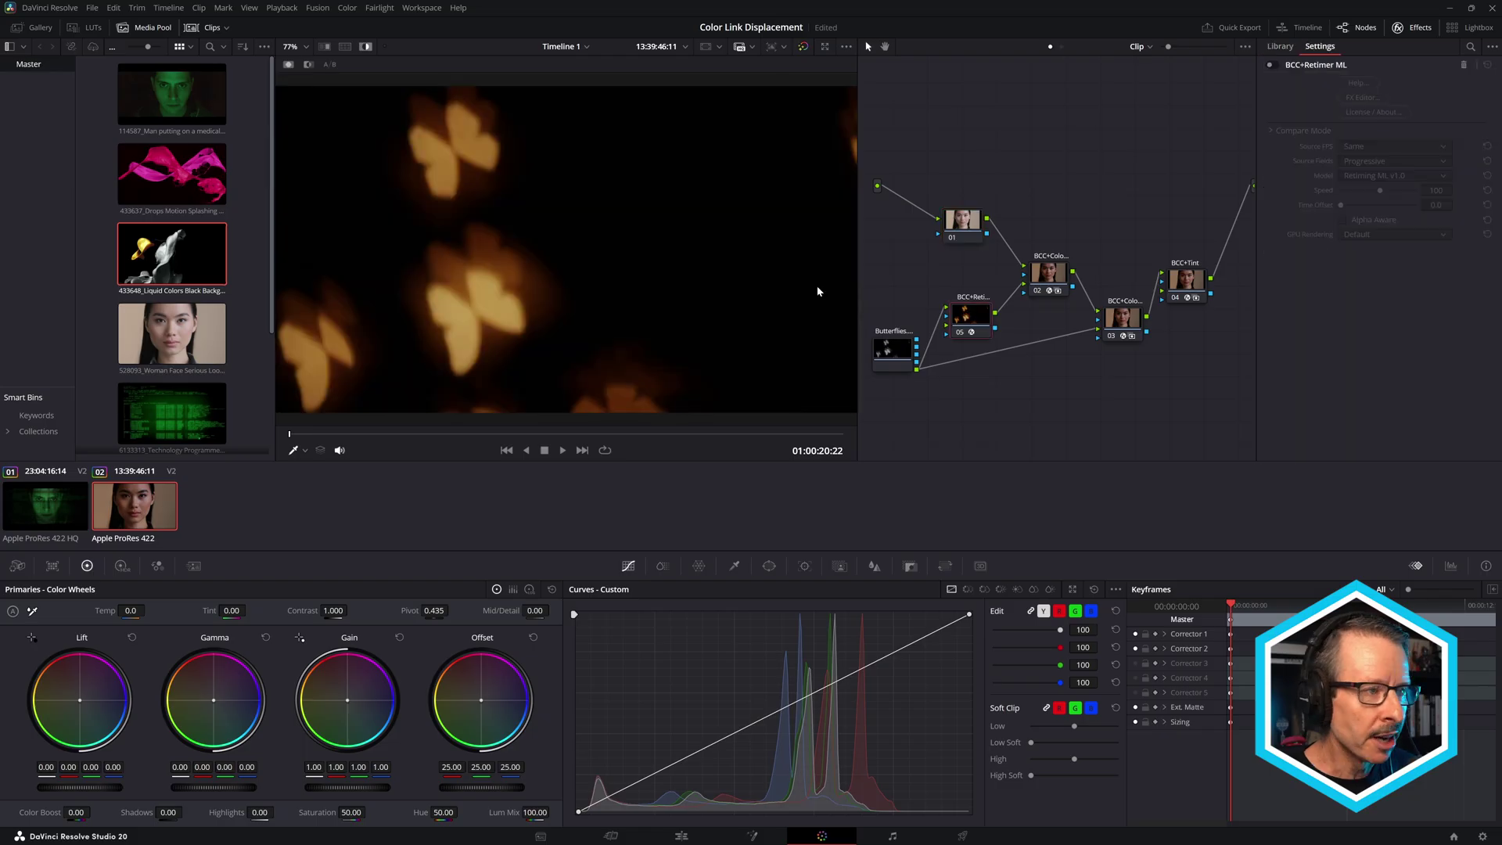
pyautogui.click(971, 220)
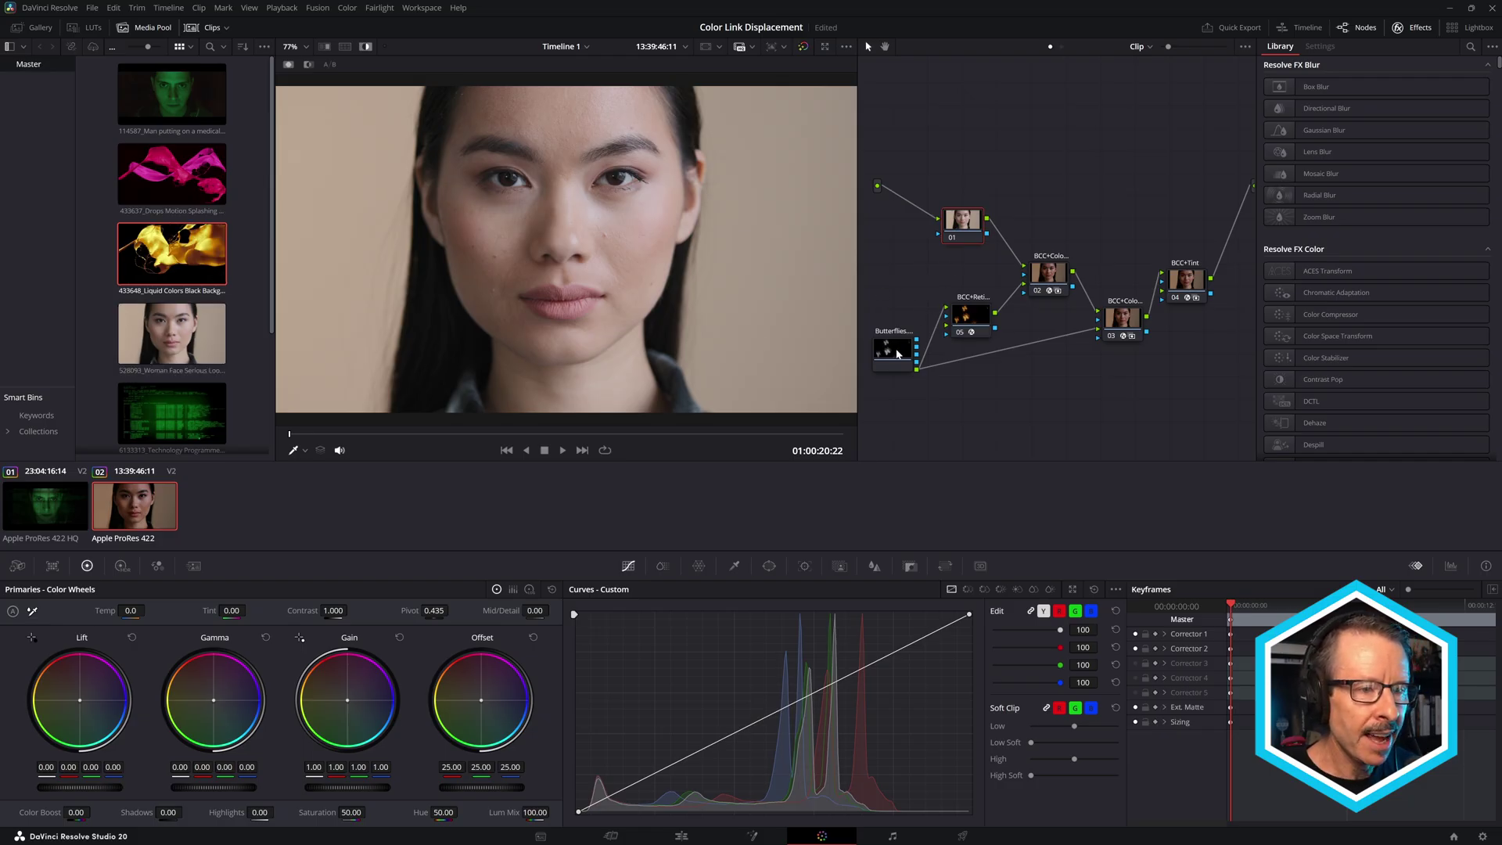
pyautogui.moveTo(973, 314); pyautogui.dragTo(974, 310)
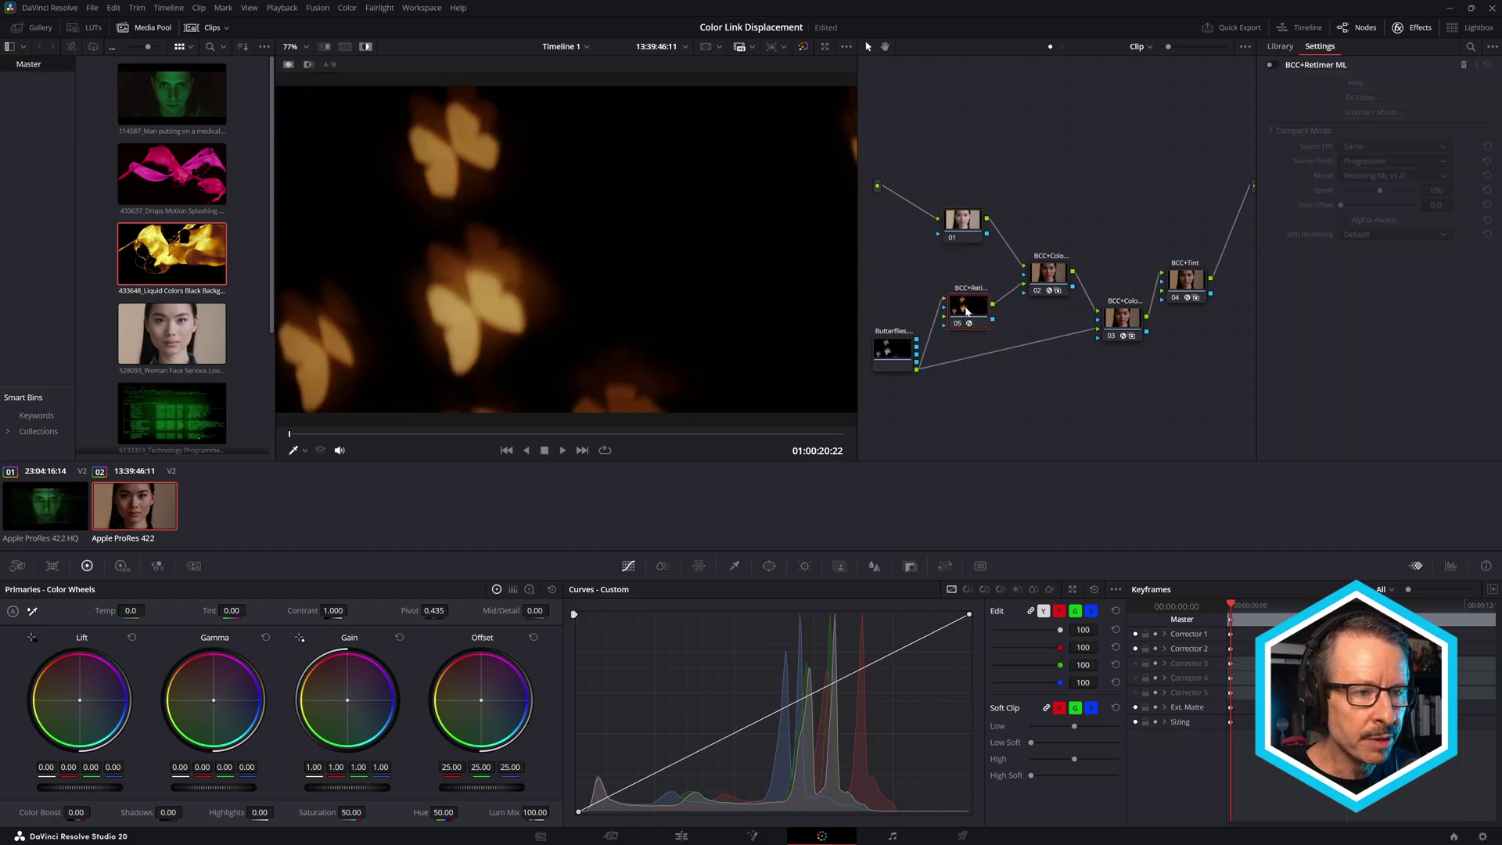
pyautogui.click(898, 353)
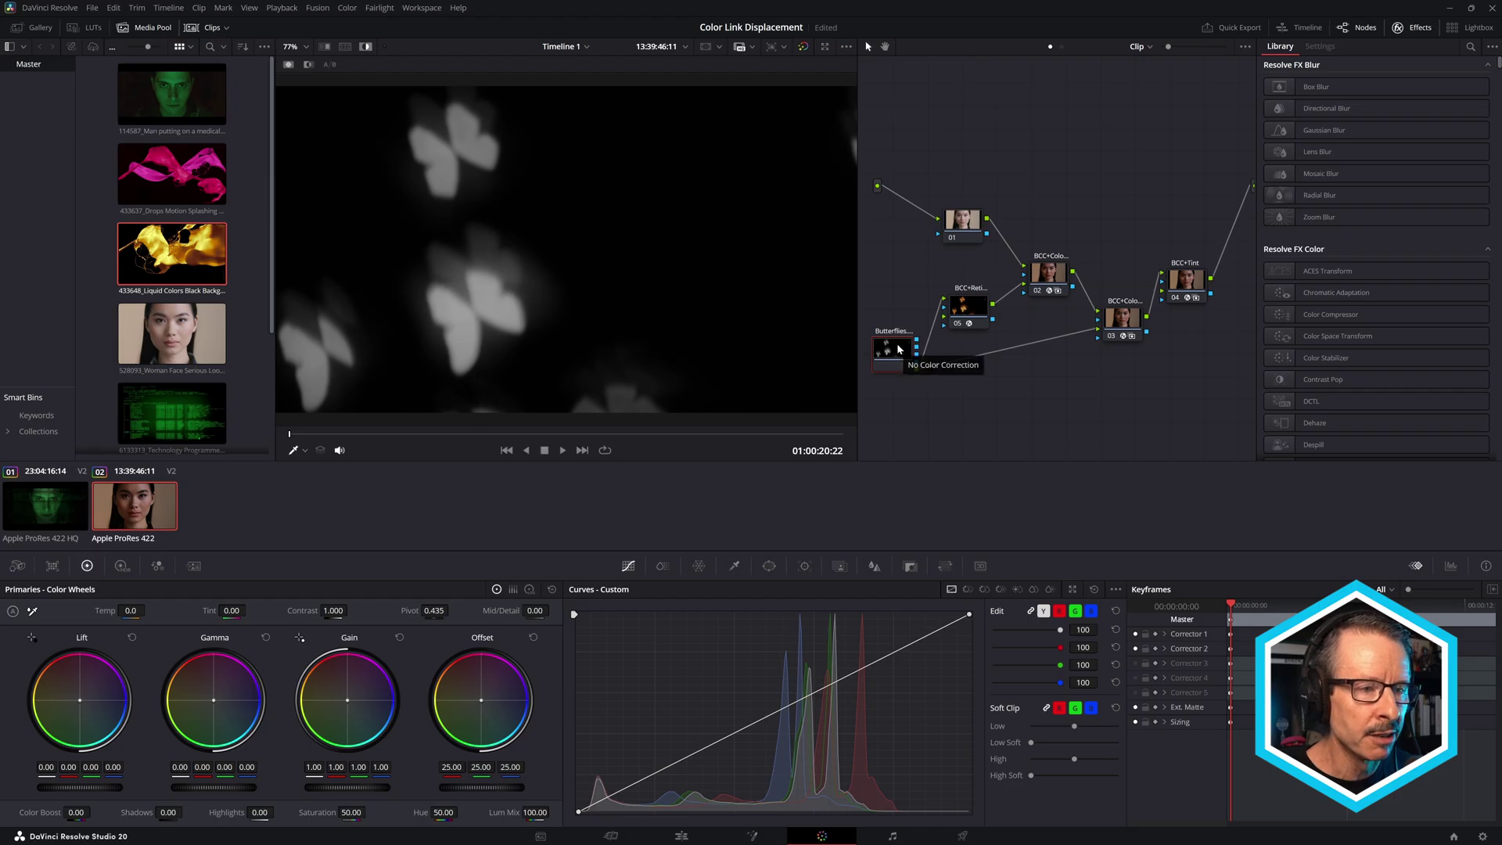
pyautogui.moveTo(899, 350); pyautogui.dragTo(898, 352)
pyautogui.click(948, 296)
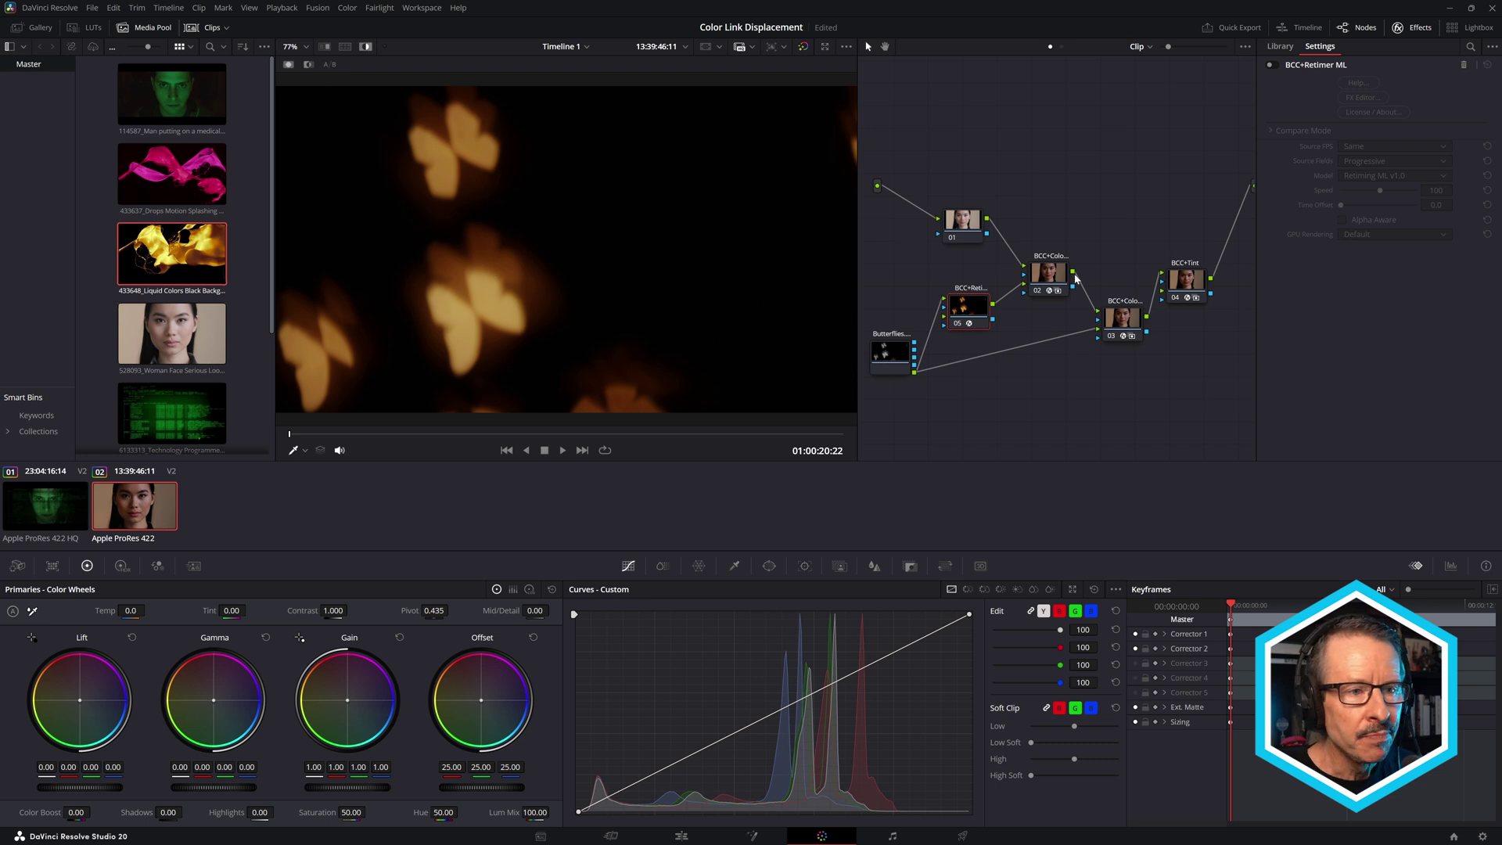
# Show the BCC+Color Link node's settings and compare them with the portrait and butterfly input nodes
pyautogui.moveTo(1047, 286); pyautogui.dragTo(1058, 257)
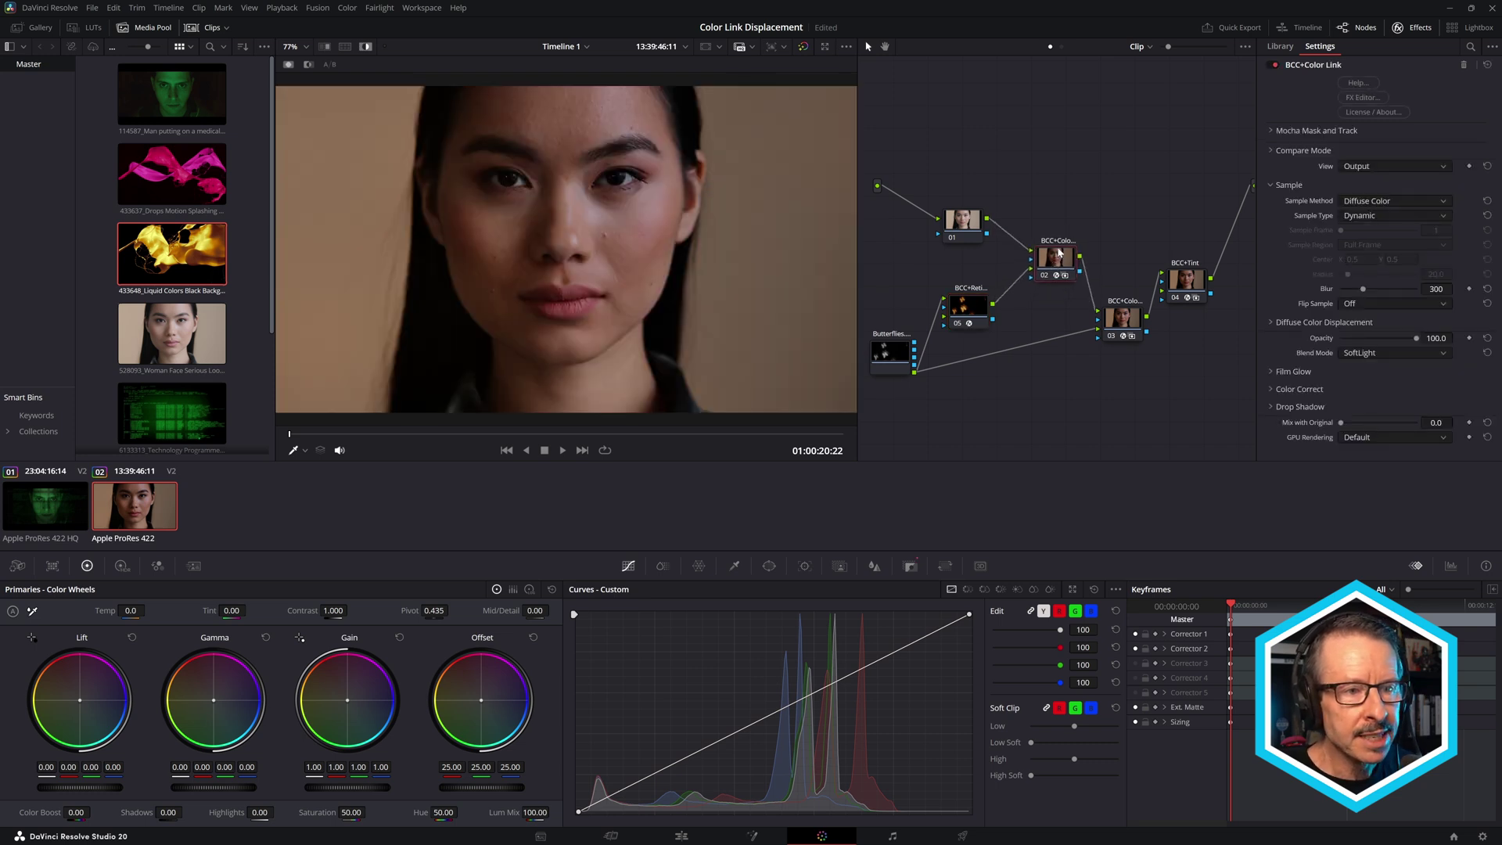
pyautogui.click(966, 222)
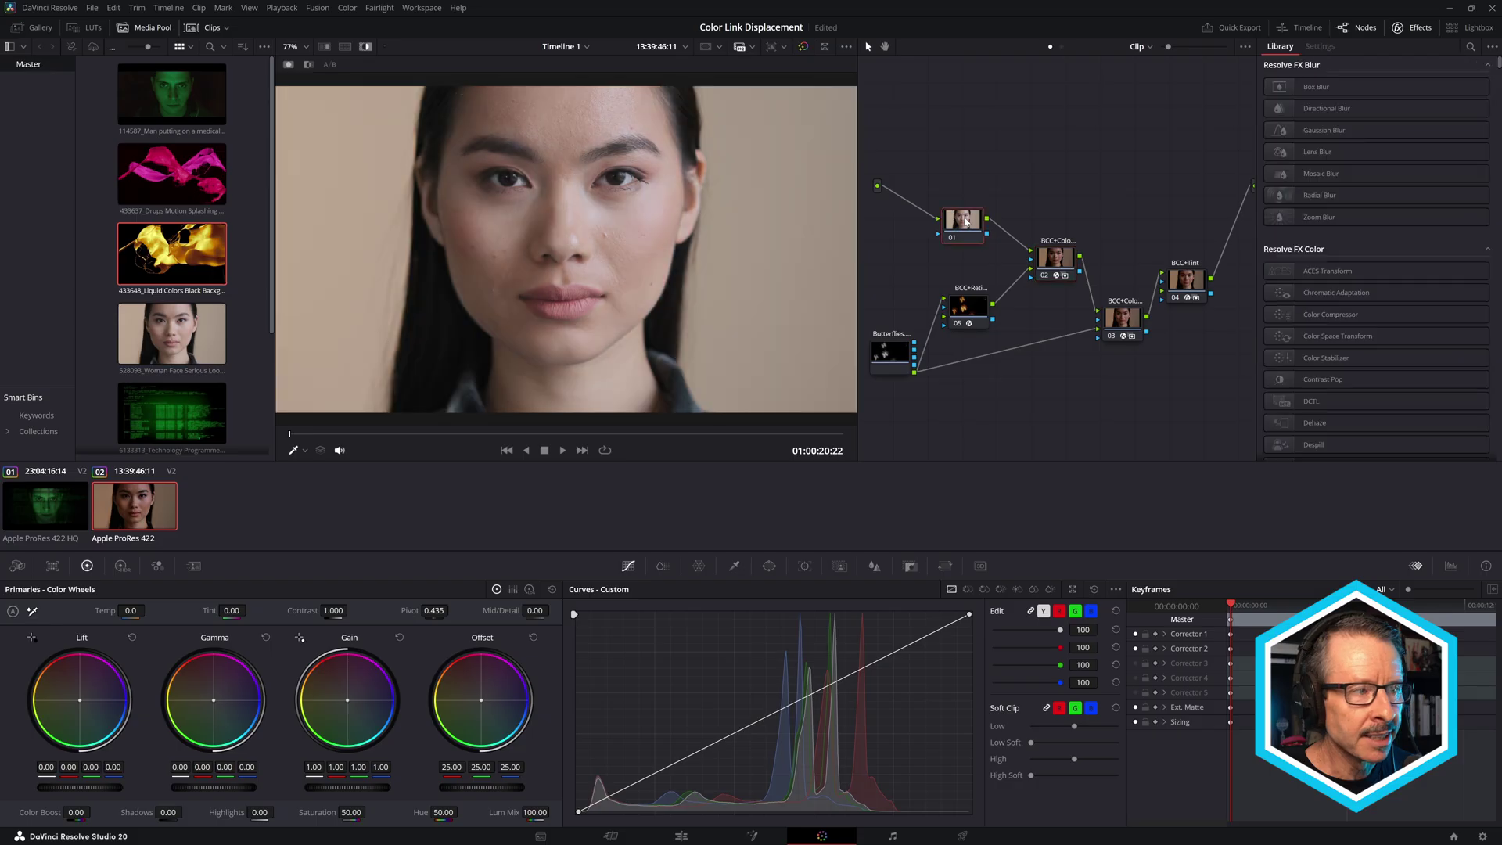
pyautogui.click(1046, 254)
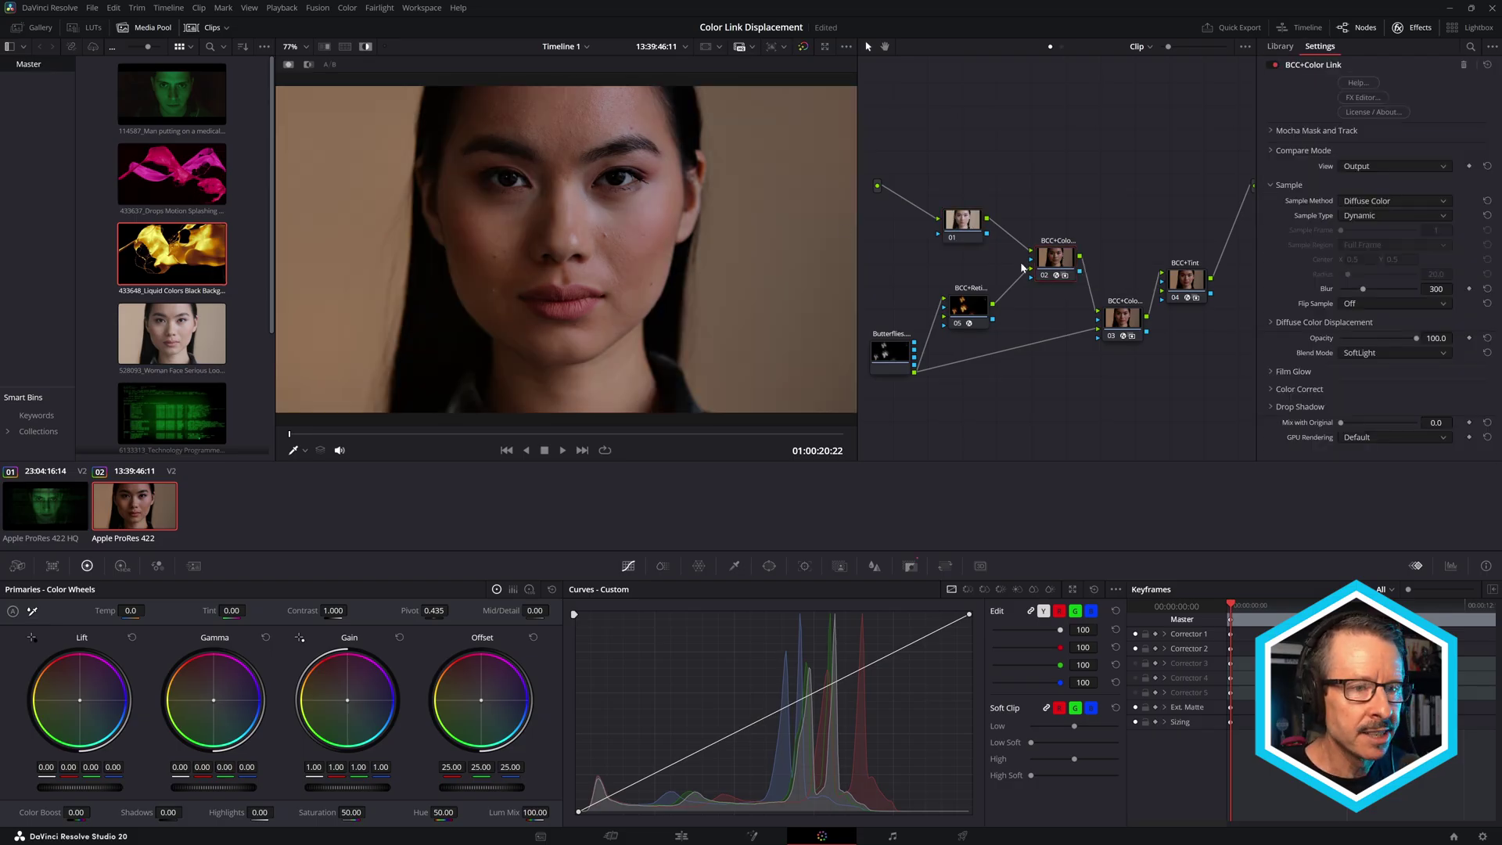
pyautogui.click(970, 310)
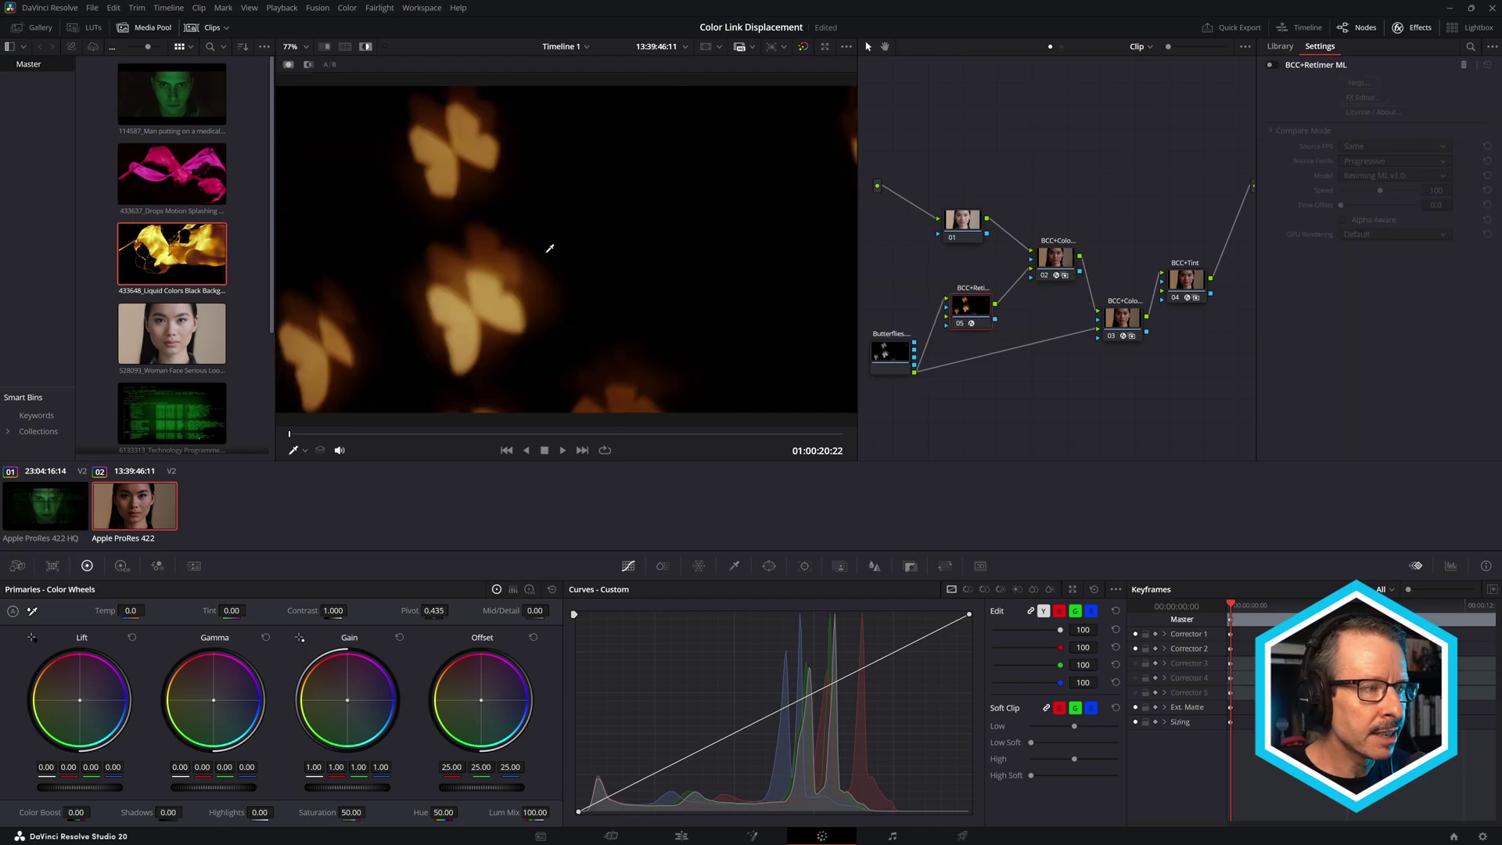
pyautogui.click(1033, 260)
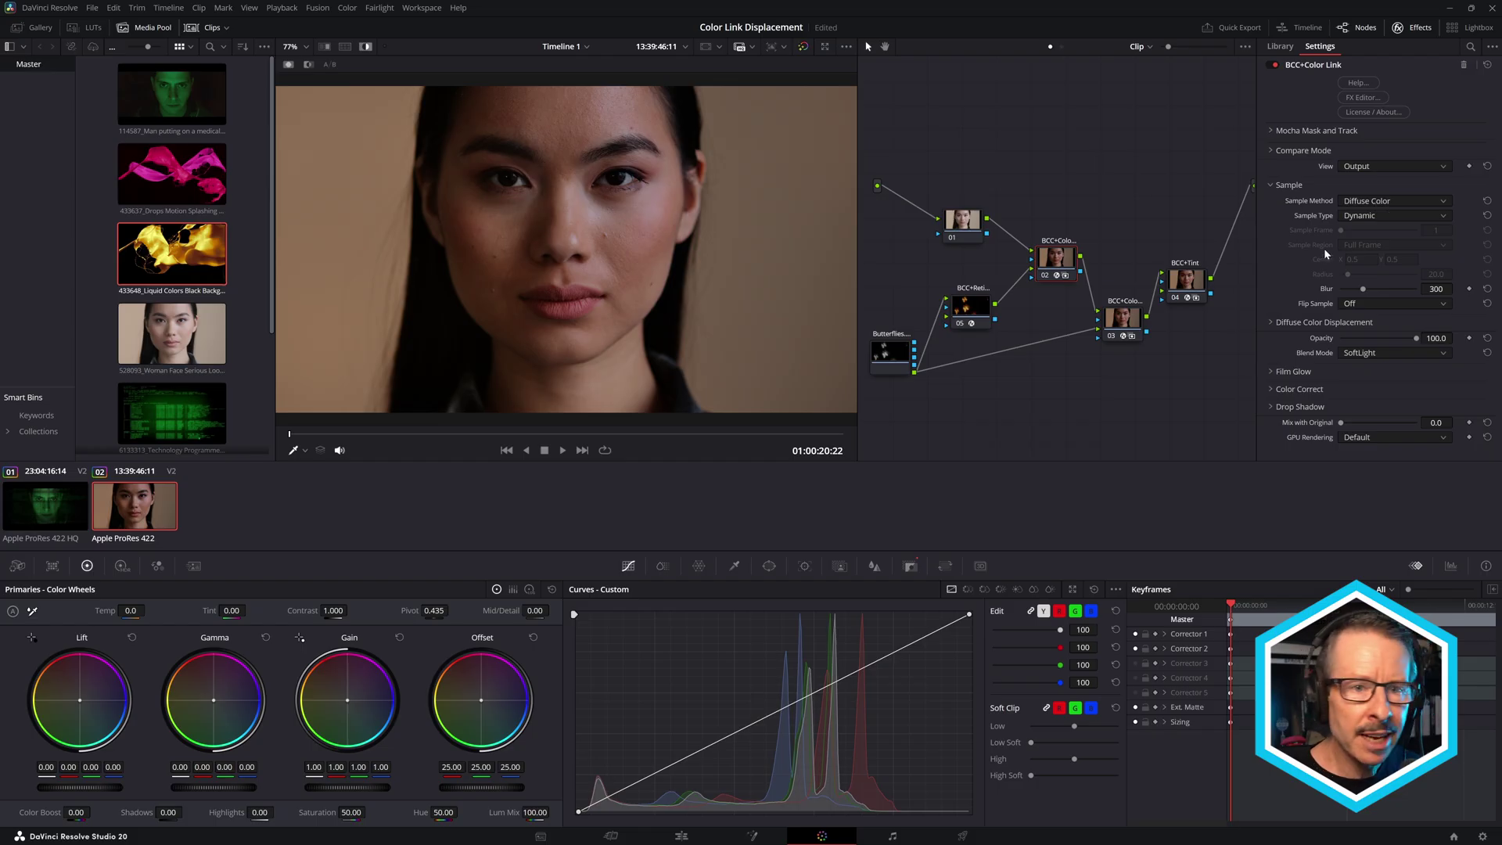
# Lower the Color Link sample blur from 300 through 279 down to 47
pyautogui.moveTo(1363, 293); pyautogui.dragTo(1328, 296)
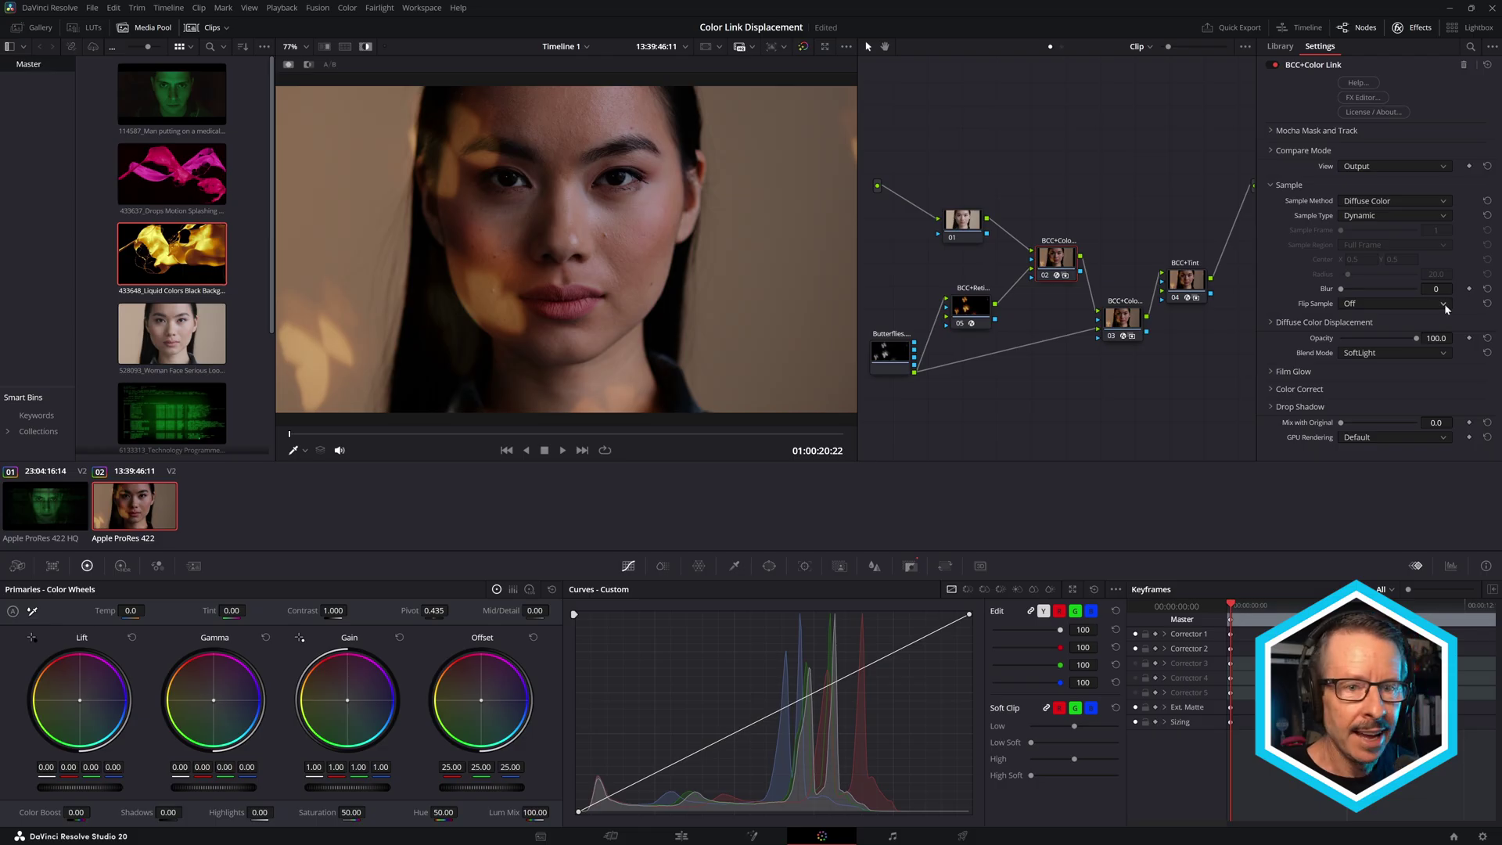
pyautogui.write('279')
pyautogui.press('Return')
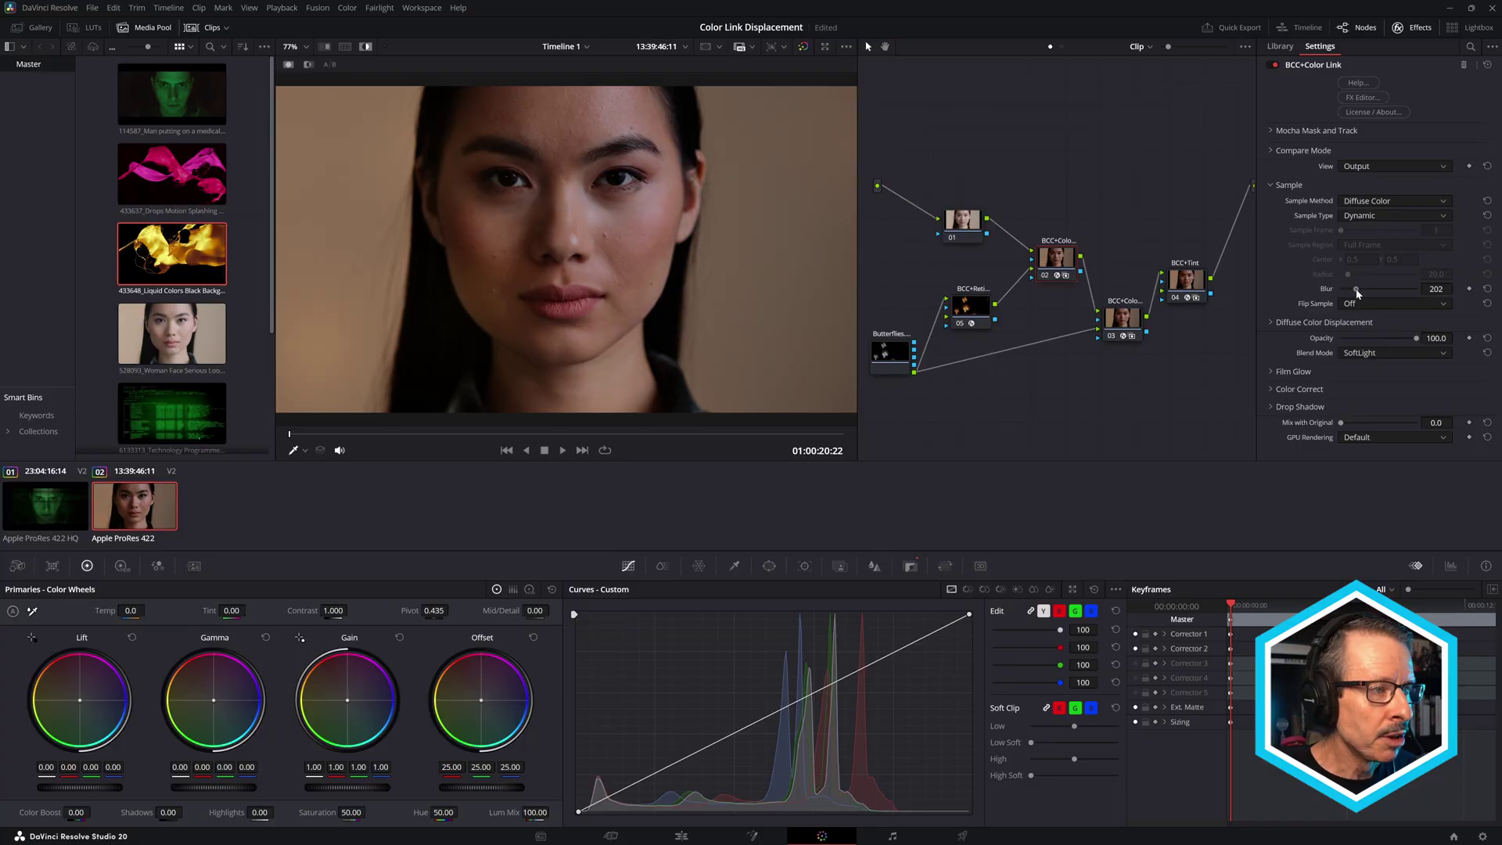
pyautogui.click(1351, 297)
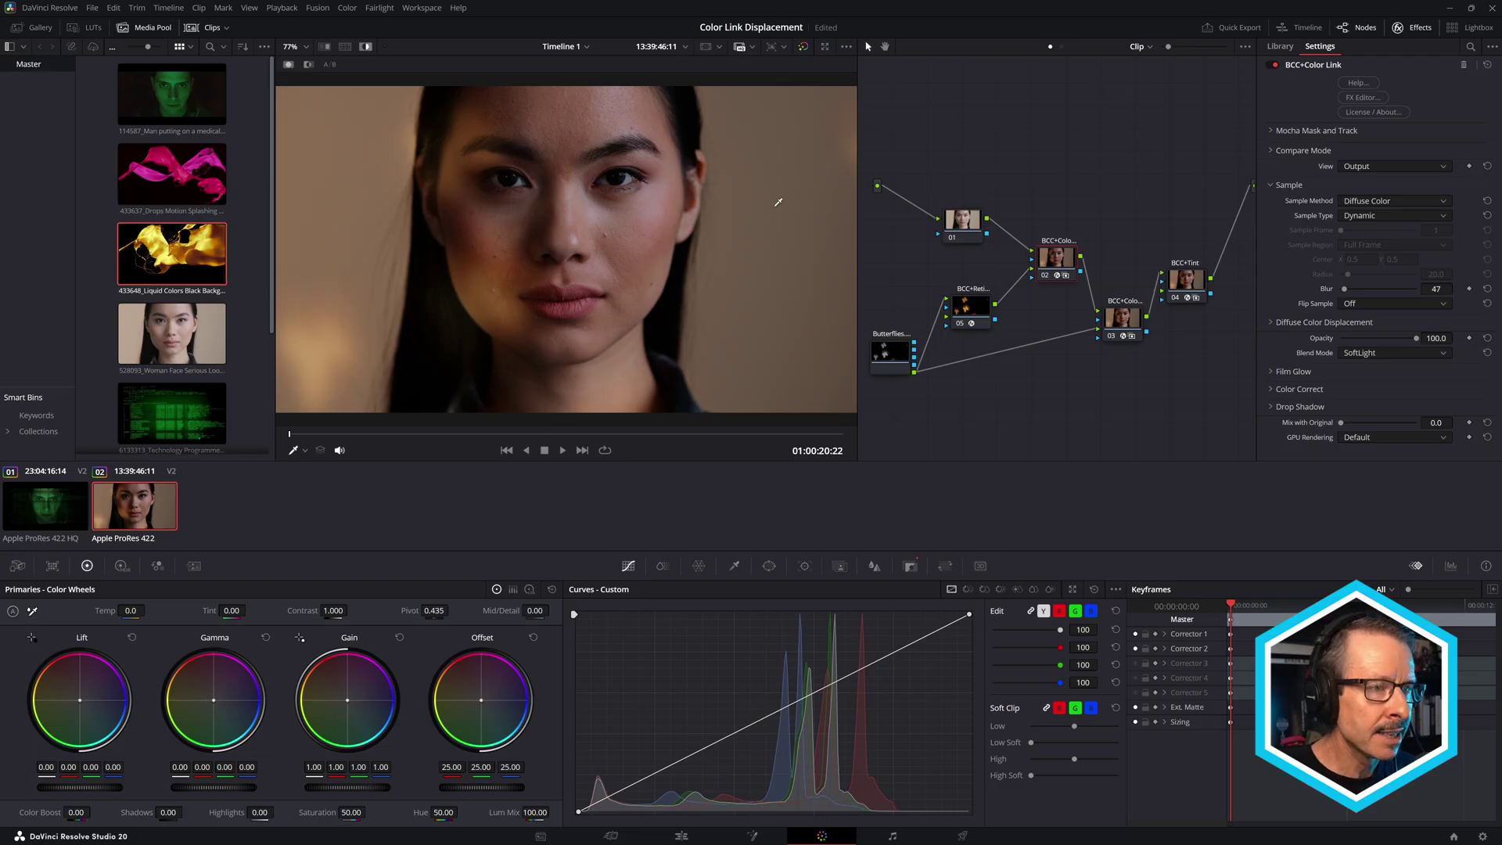
# Set the Color Link PixelChooser to On, move to a frame near 01:00:27, and launch Mocha Mask
pyautogui.click(1274, 130)
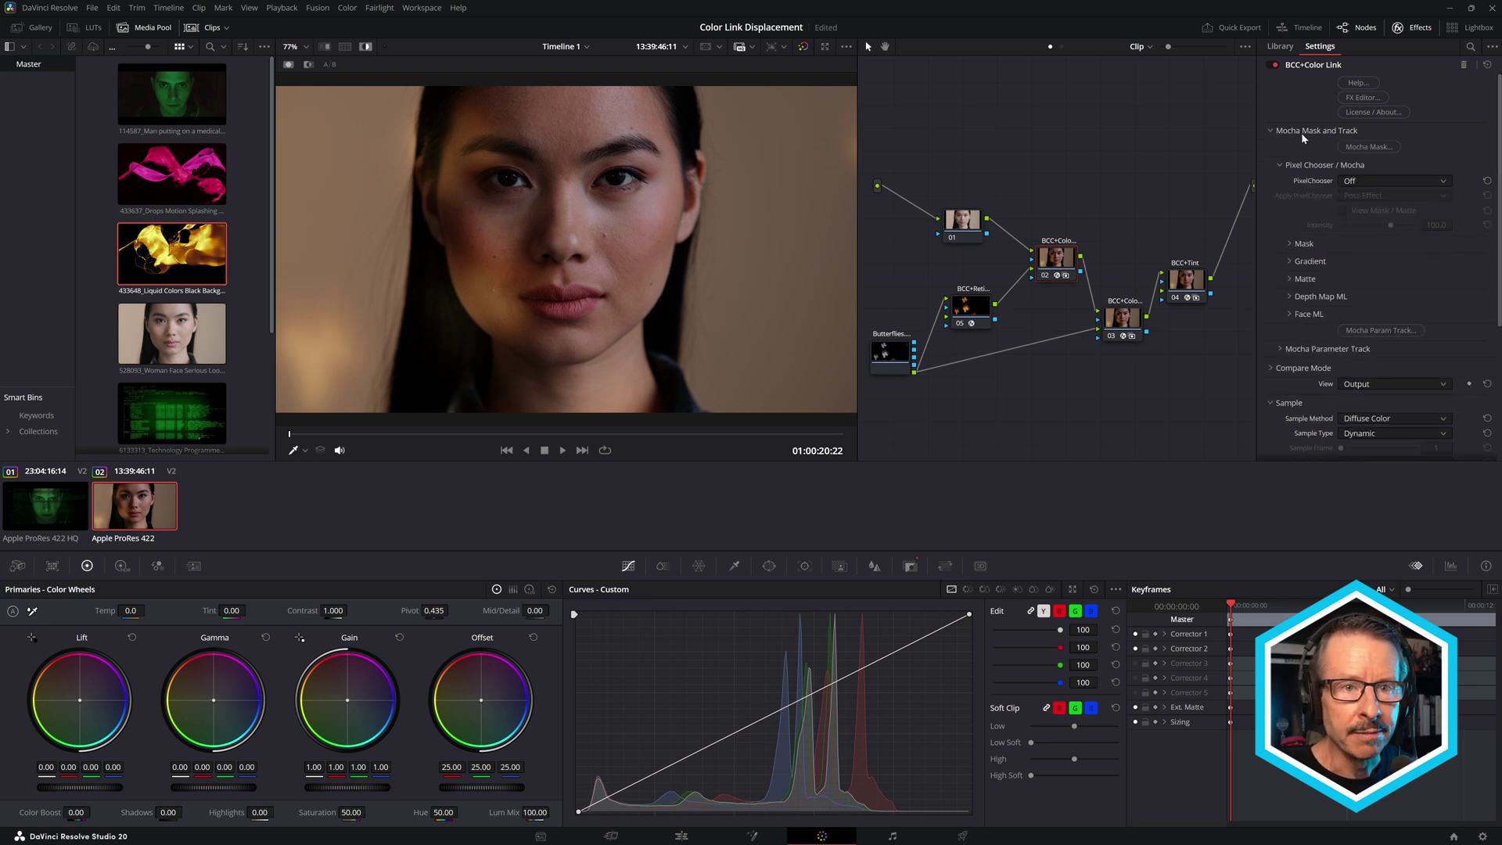
pyautogui.click(1366, 181)
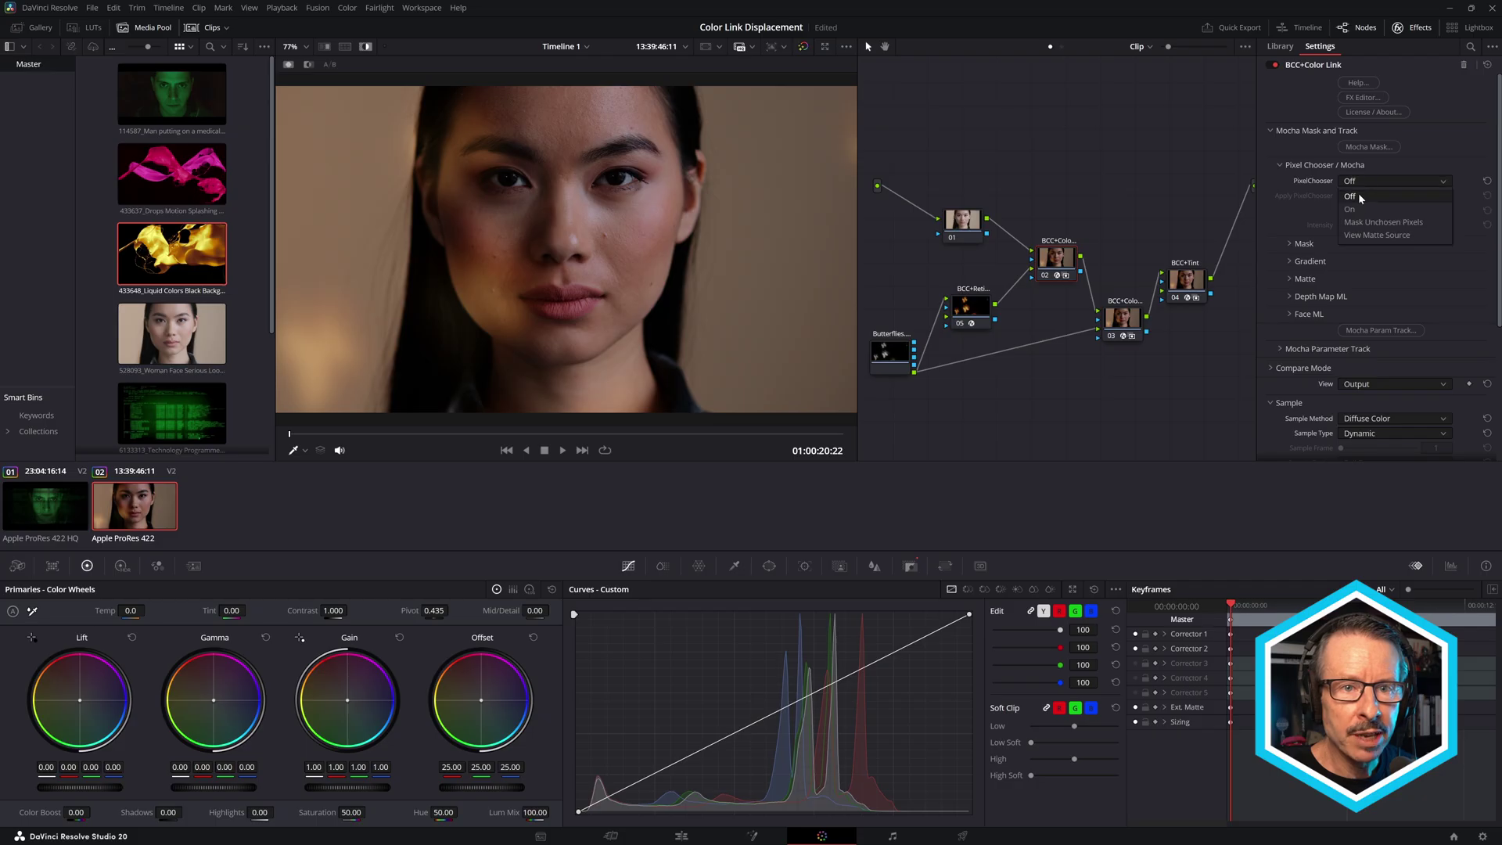
pyautogui.click(1359, 208)
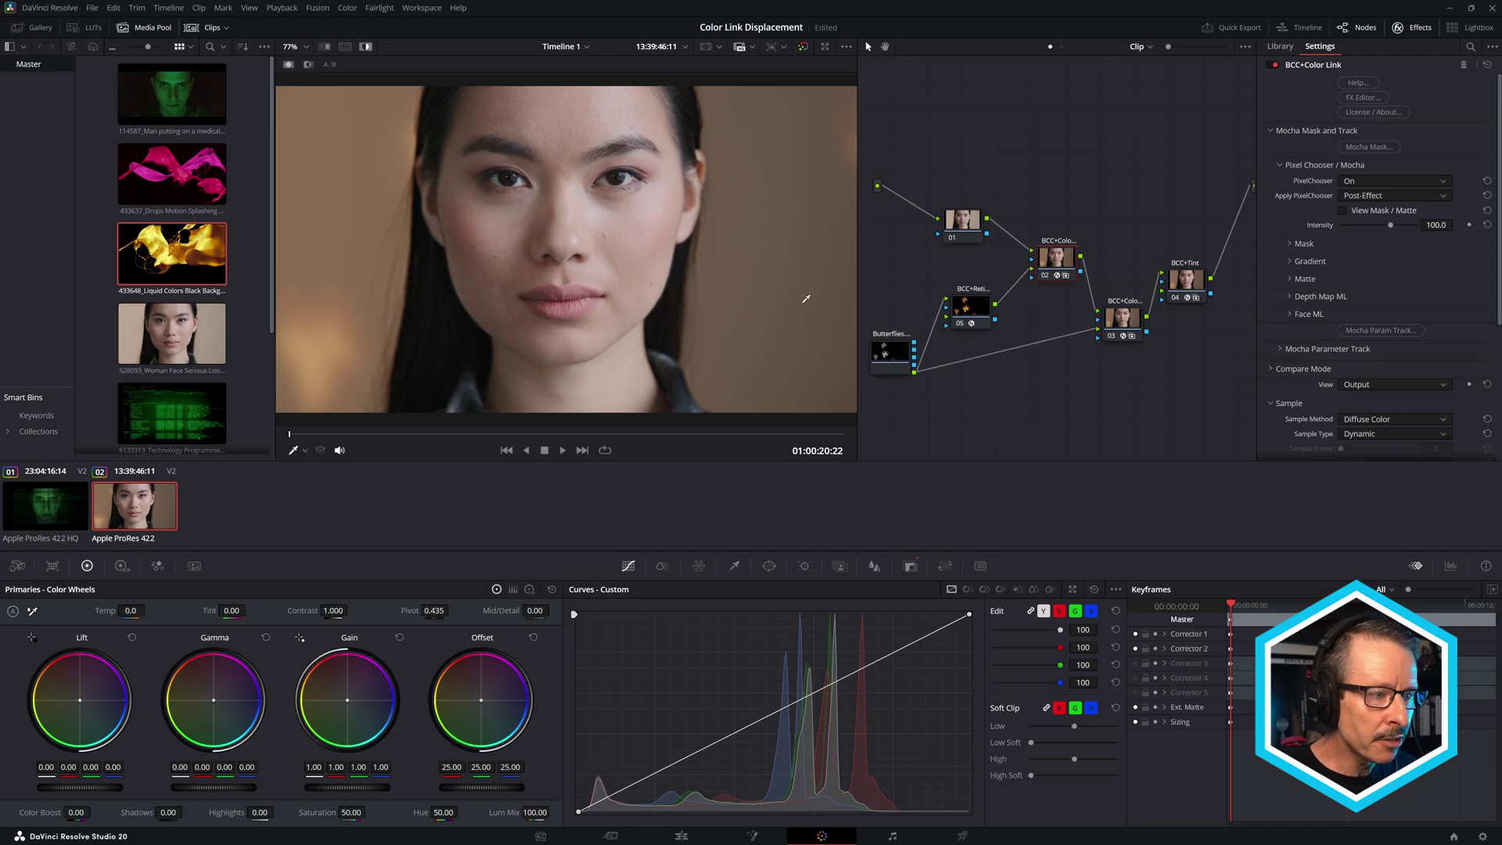
pyautogui.moveTo(493, 434)
pyautogui.mouseDown()
pyautogui.moveTo(526, 435)
pyautogui.moveTo(492, 439)
pyautogui.moveTo(502, 448)
pyautogui.mouseUp()
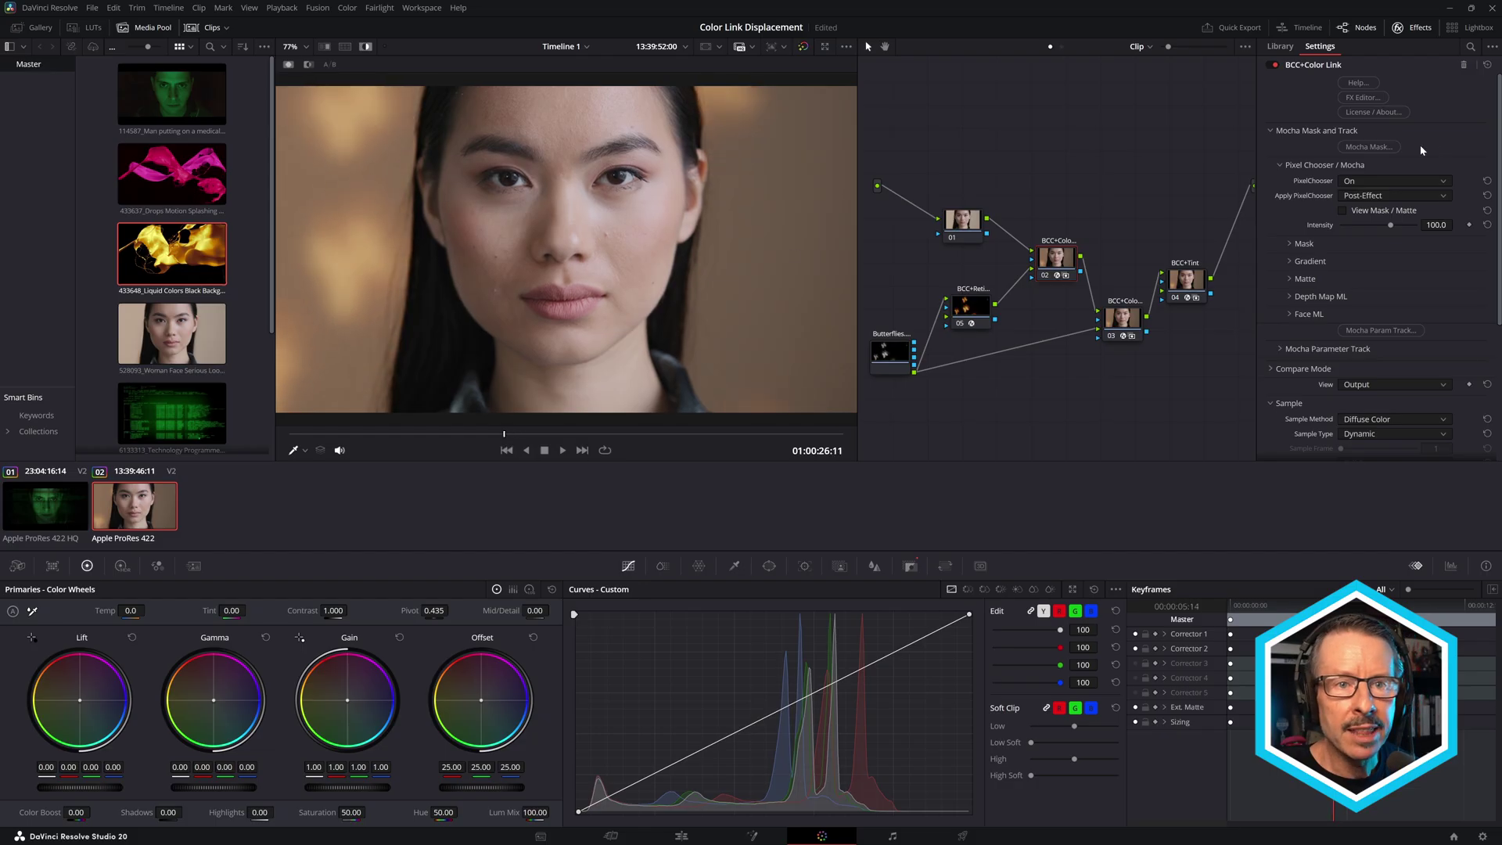
pyautogui.click(1371, 148)
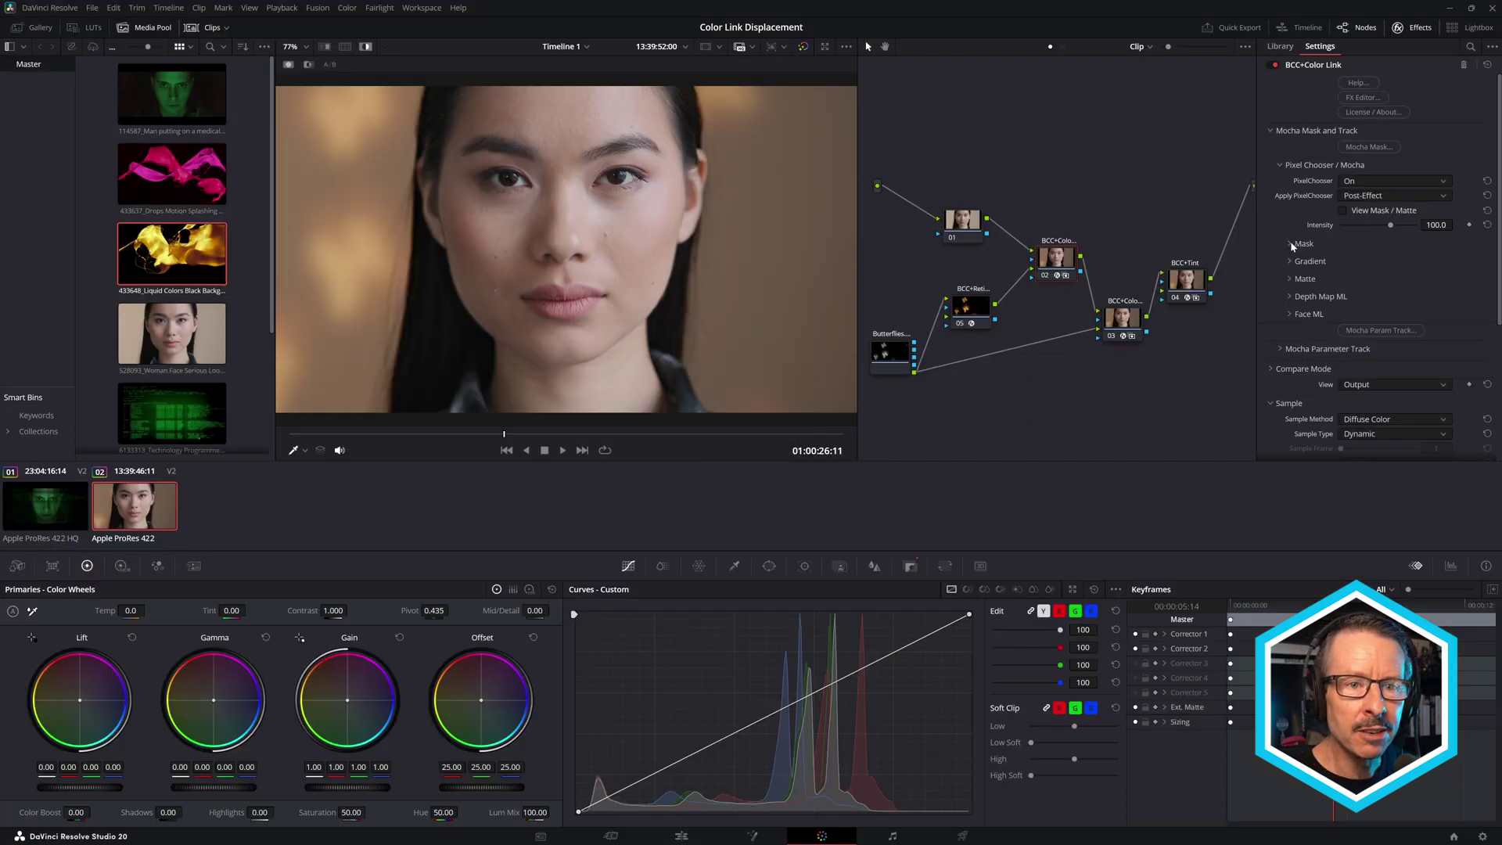
# Toggle the Color Link mask inversion off and back on to compare the masked result
pyautogui.click(1290, 244)
pyautogui.scroll(-2, 1309, 249)
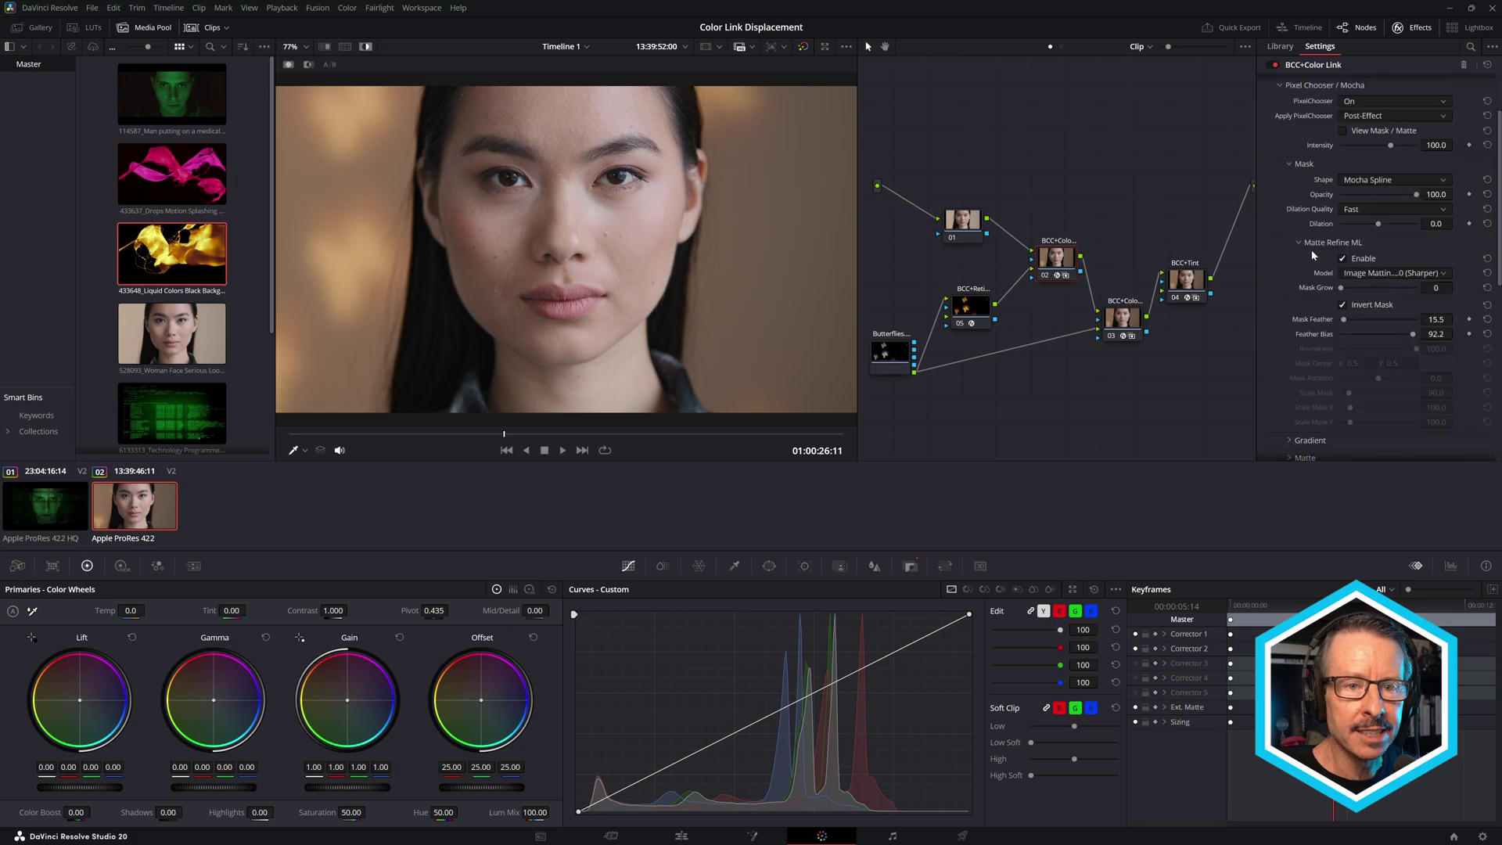
pyautogui.click(1343, 305)
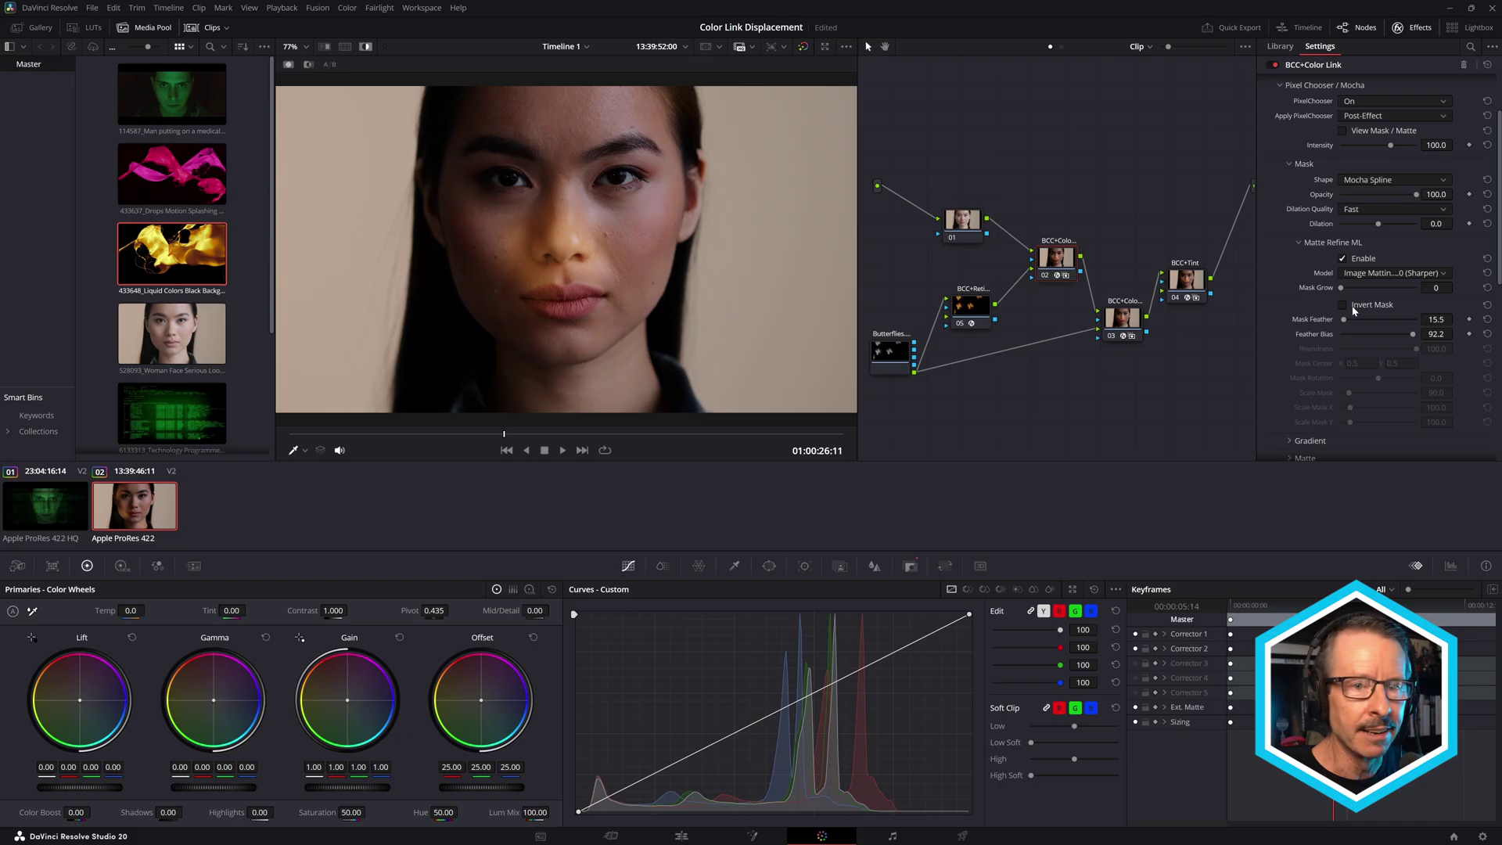
pyautogui.click(1343, 304)
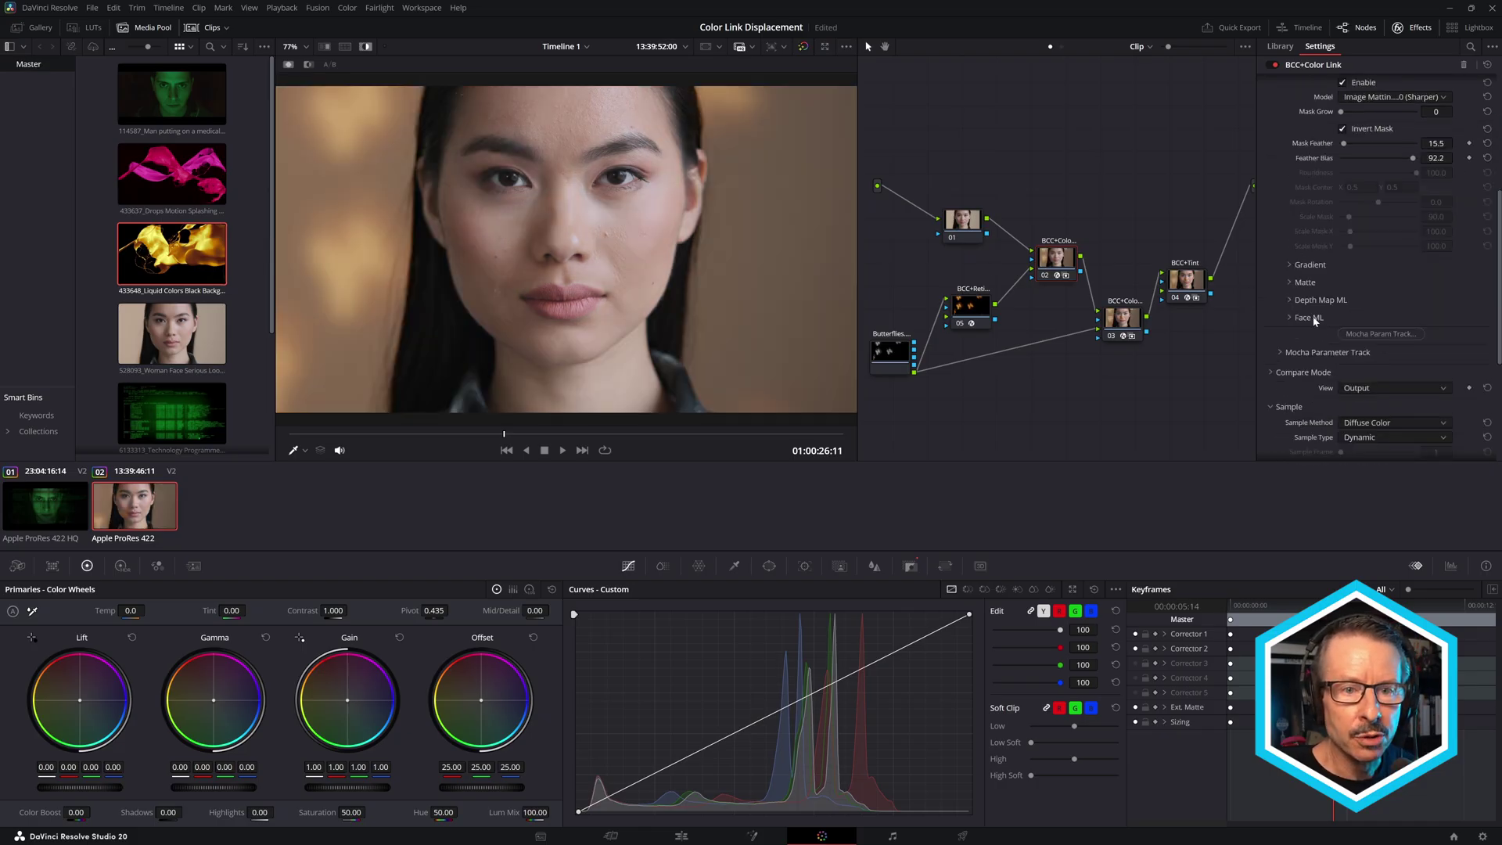
# Lower the first Color Link's sample blur to 16, then select the second Color Link node 03
pyautogui.scroll(-5, 1298, 309)
pyautogui.scroll(-2, 1296, 307)
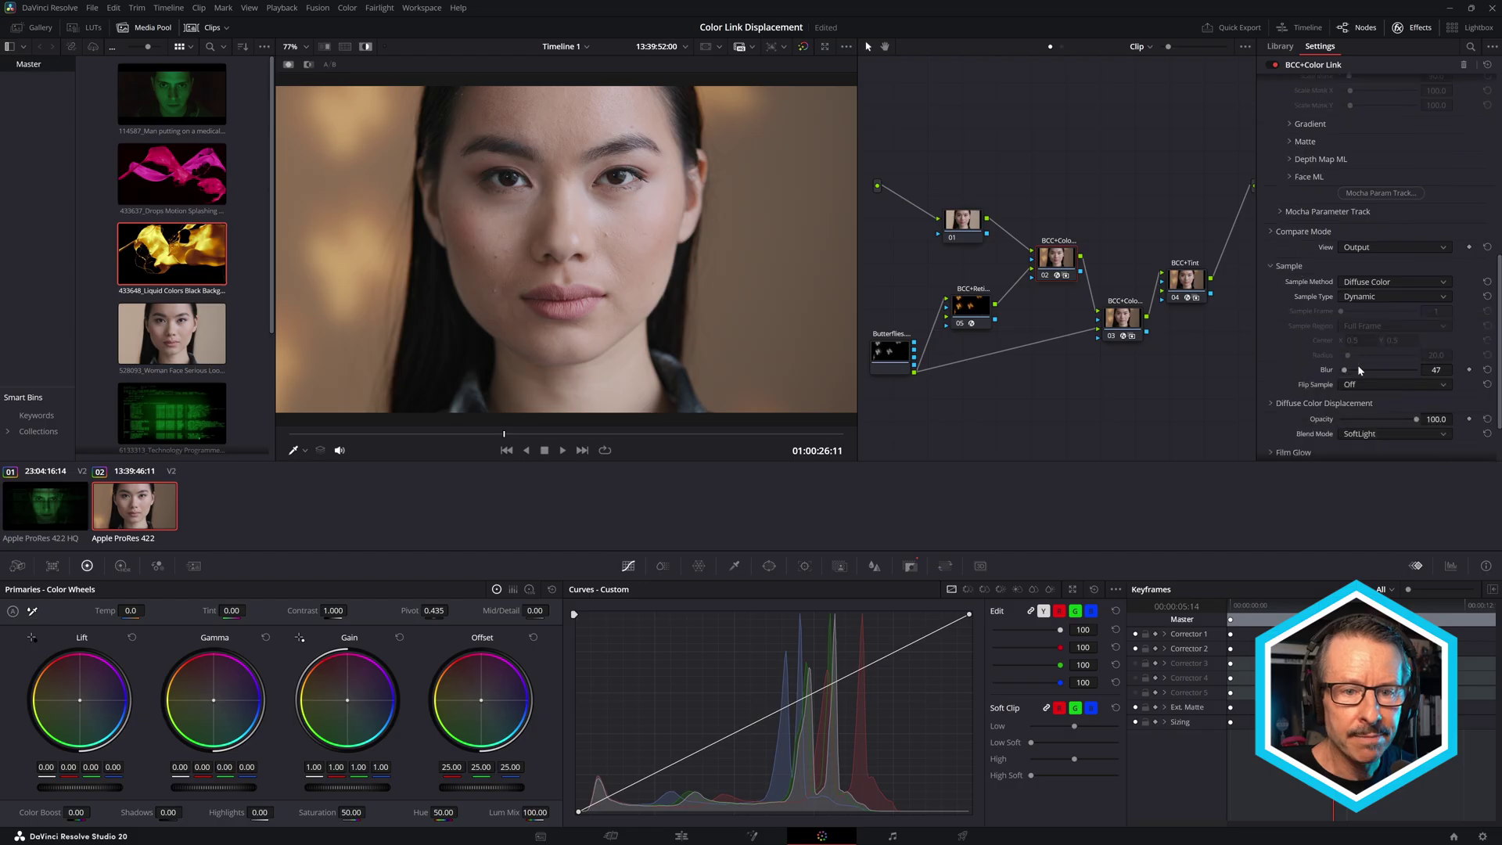
pyautogui.moveTo(1346, 372); pyautogui.dragTo(1344, 373)
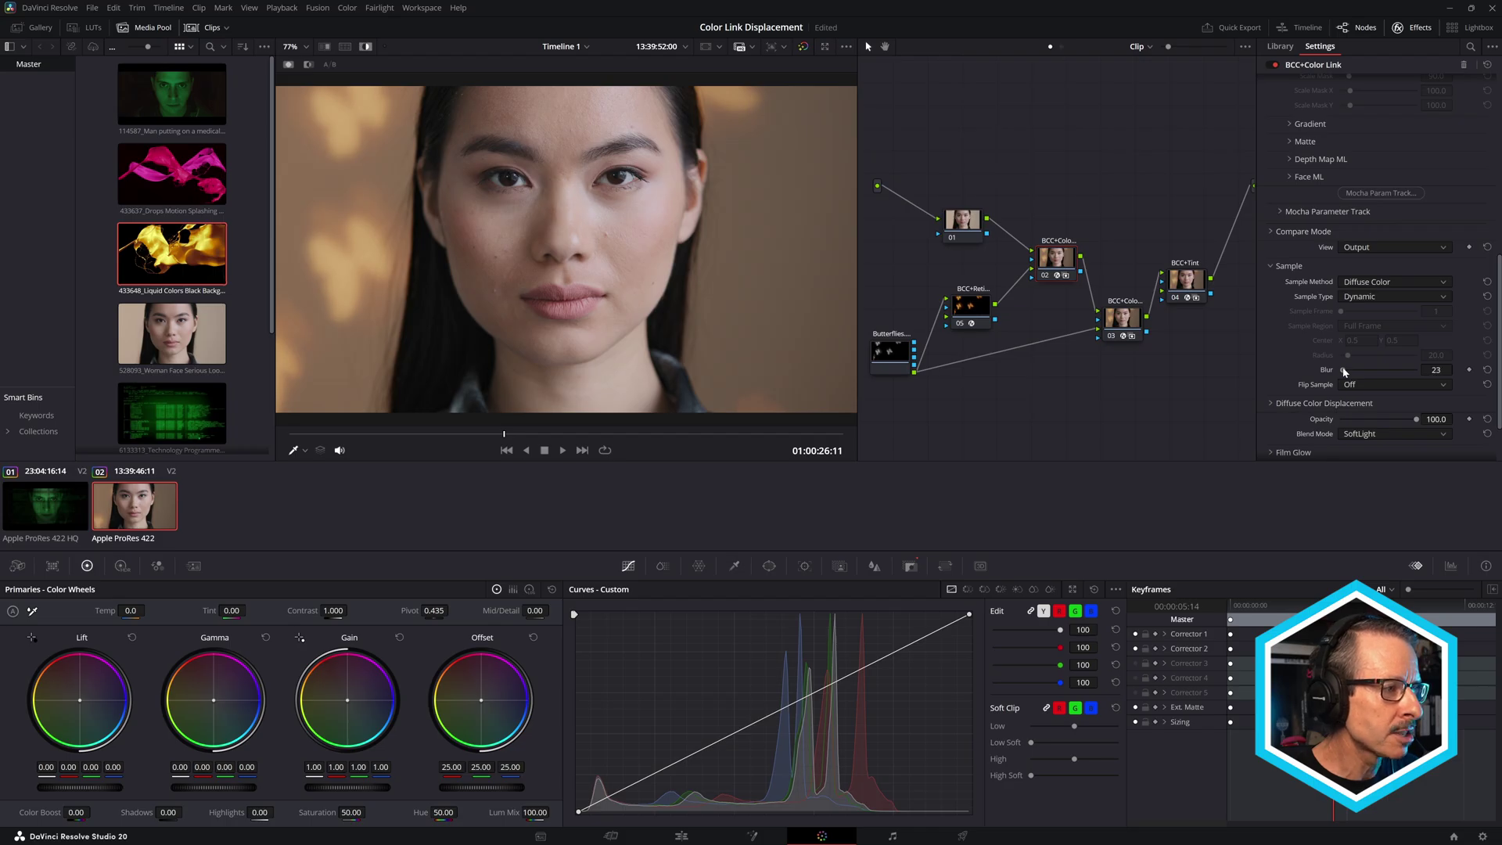
pyautogui.moveTo(1345, 372); pyautogui.dragTo(1344, 372)
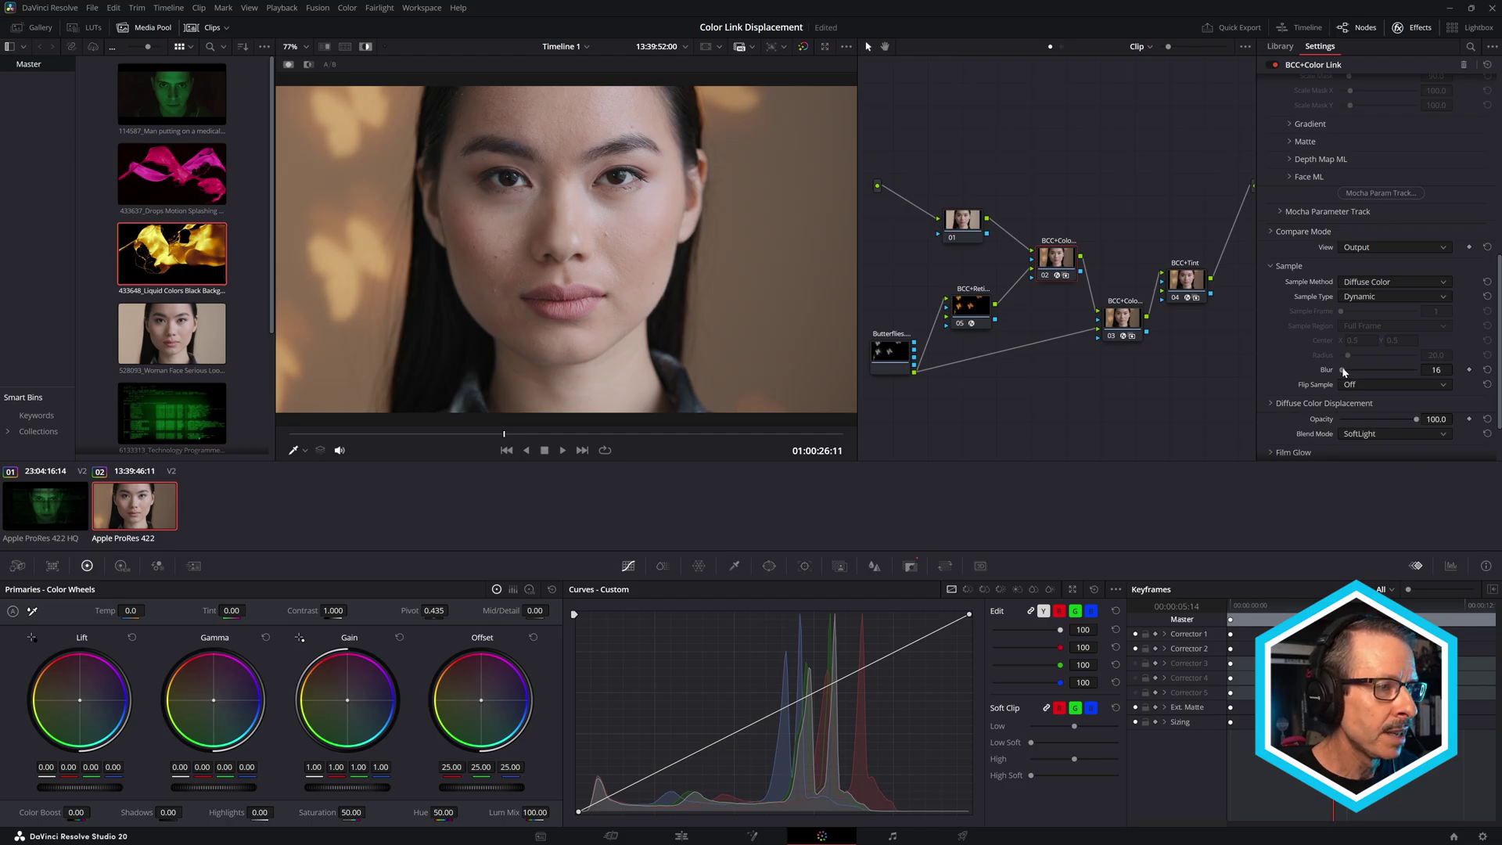
pyautogui.moveTo(1123, 318); pyautogui.dragTo(1118, 313)
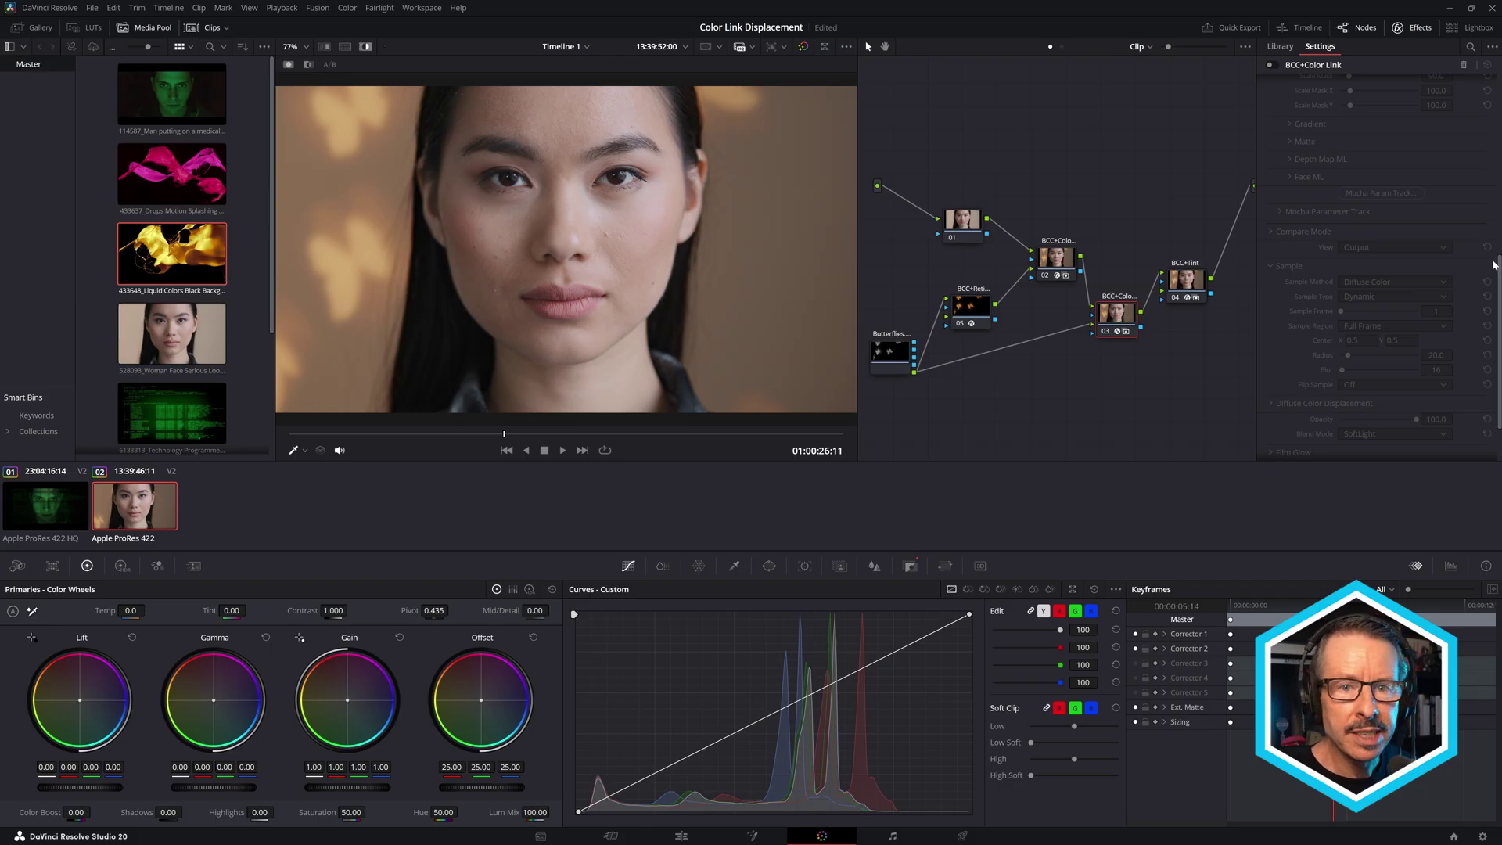
# Enable node 03's BCC+Color Link effect and set its PixelChooser to On, then scroll to the Sample section
pyautogui.scroll(10, 1499, 280)
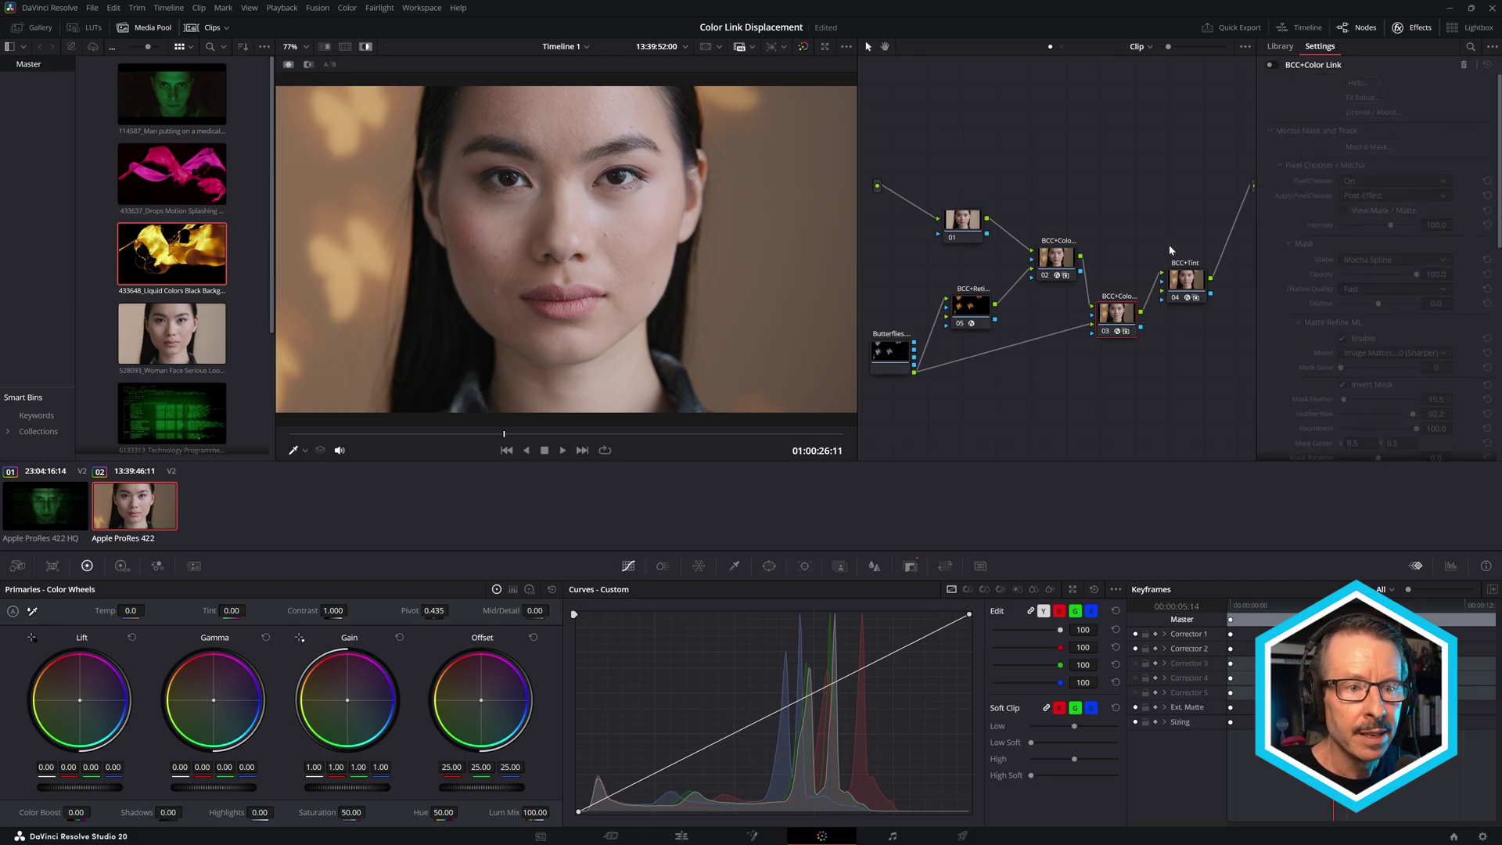
pyautogui.click(1274, 65)
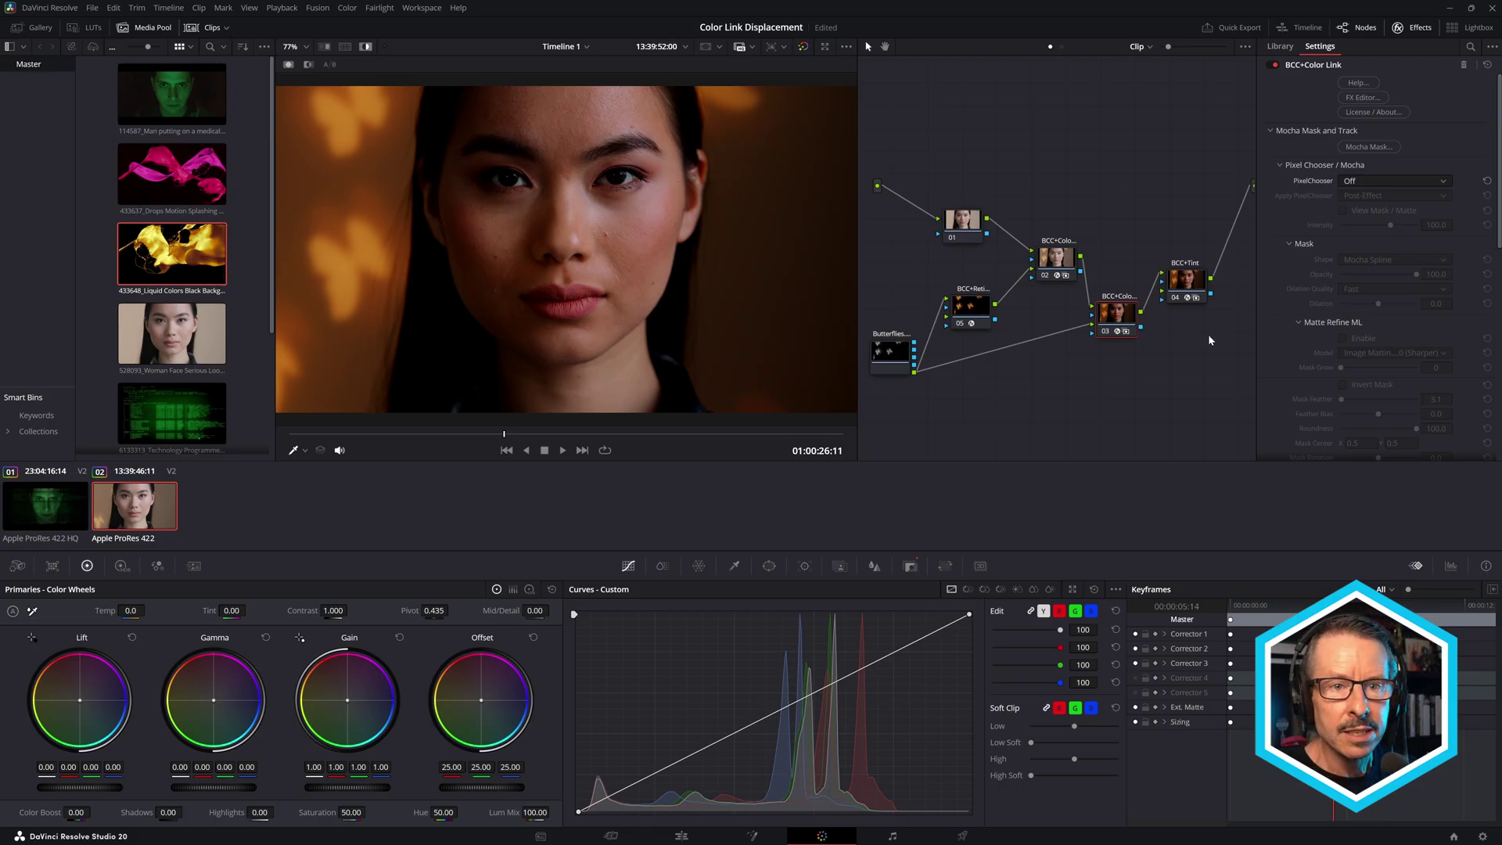
pyautogui.click(1372, 178)
pyautogui.click(1368, 205)
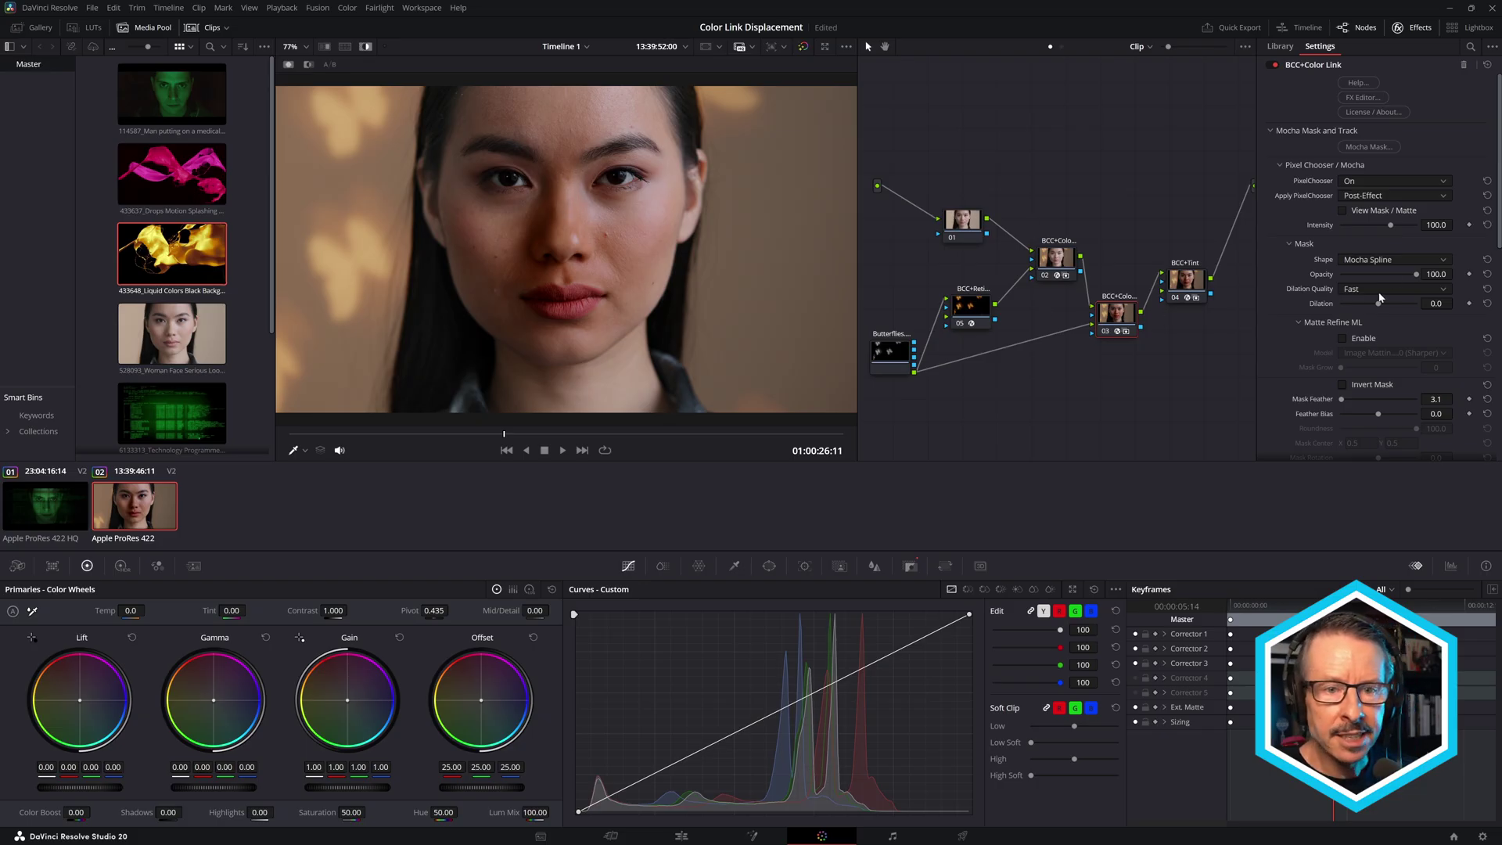
pyautogui.scroll(-10, 1377, 266)
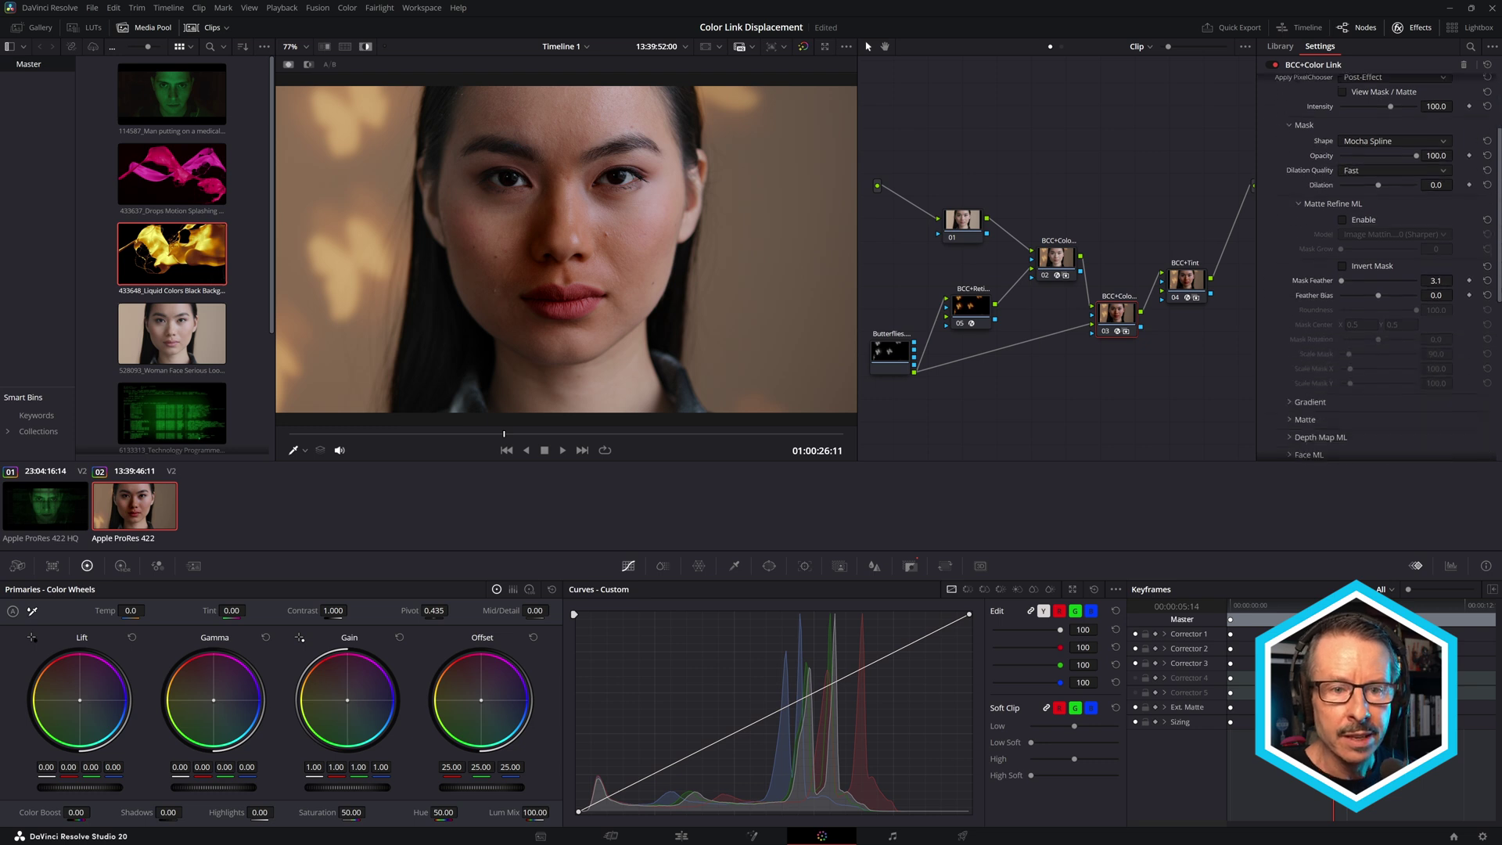
pyautogui.scroll(-1, 1450, 387)
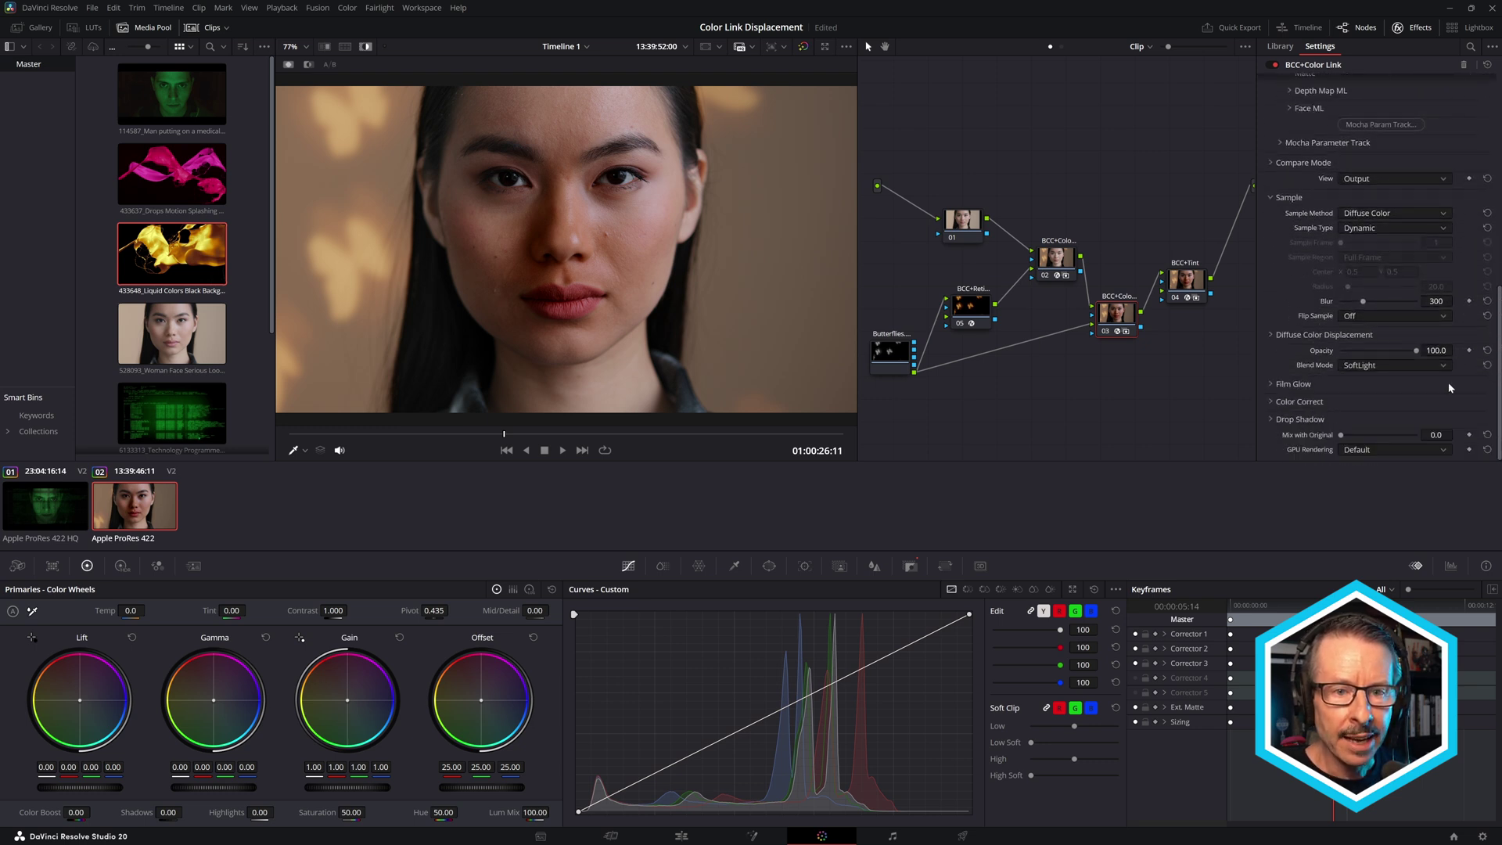
# Drop the second Color Link's sample blur from 300 to 0 and play back to review
pyautogui.moveTo(1364, 306); pyautogui.dragTo(1343, 311)
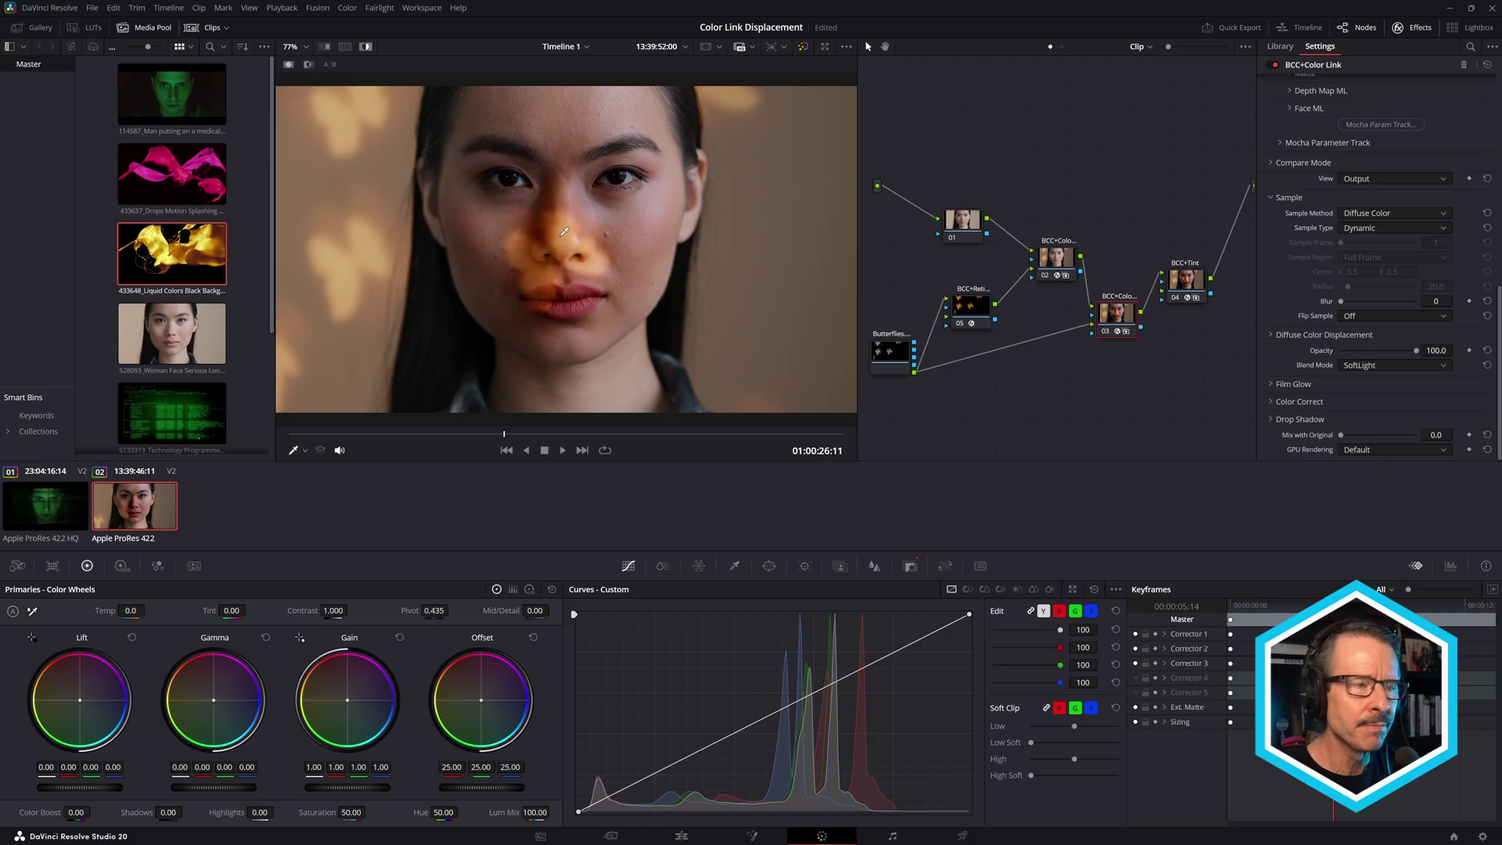
pyautogui.click(563, 450)
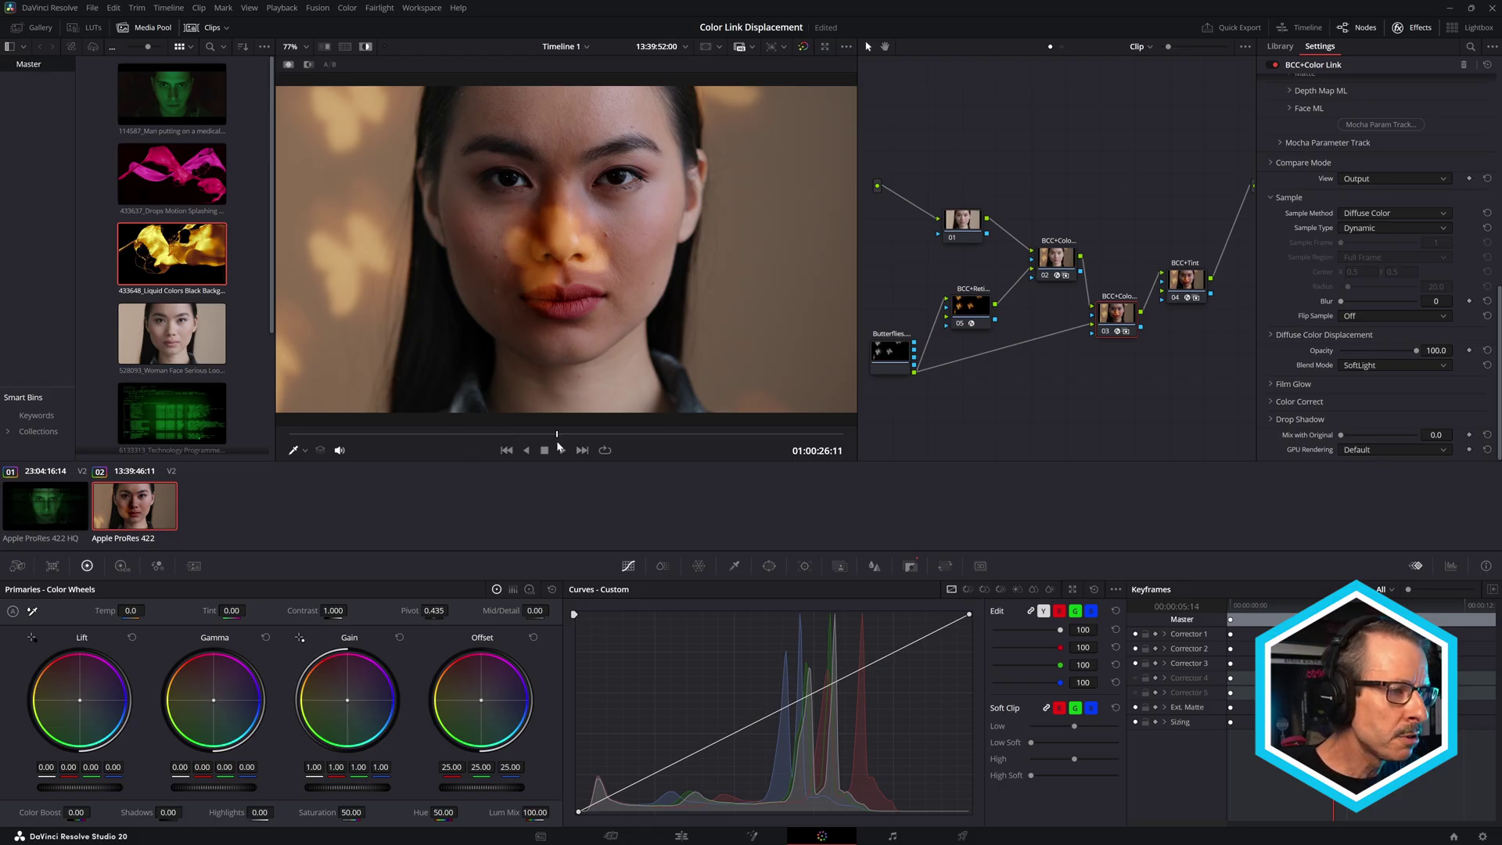
pyautogui.moveTo(496, 448)
pyautogui.mouseDown()
pyautogui.moveTo(441, 451)
pyautogui.moveTo(514, 445)
pyautogui.mouseUp()
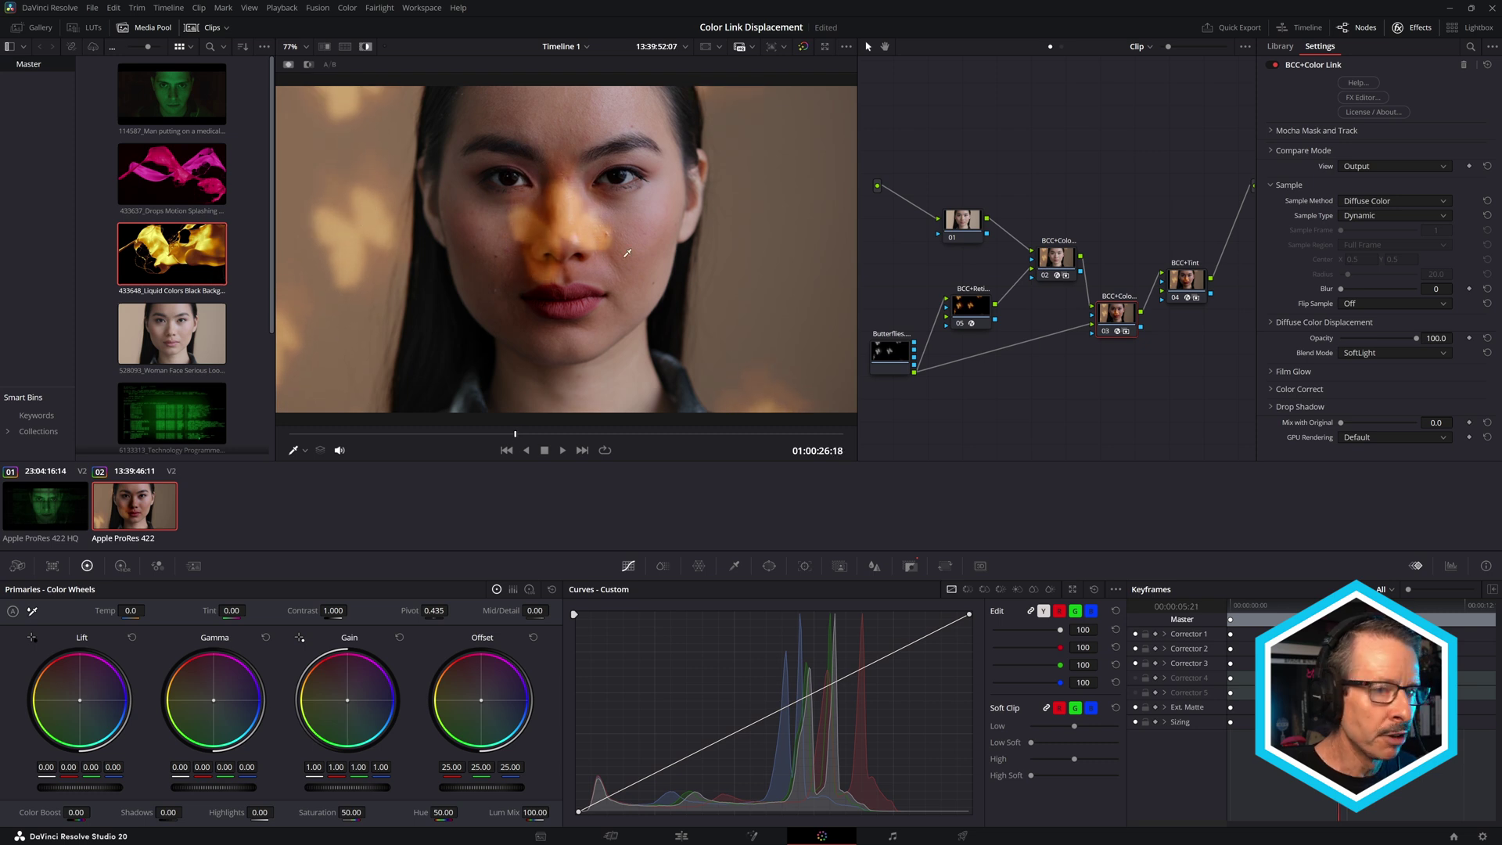
pyautogui.click(972, 317)
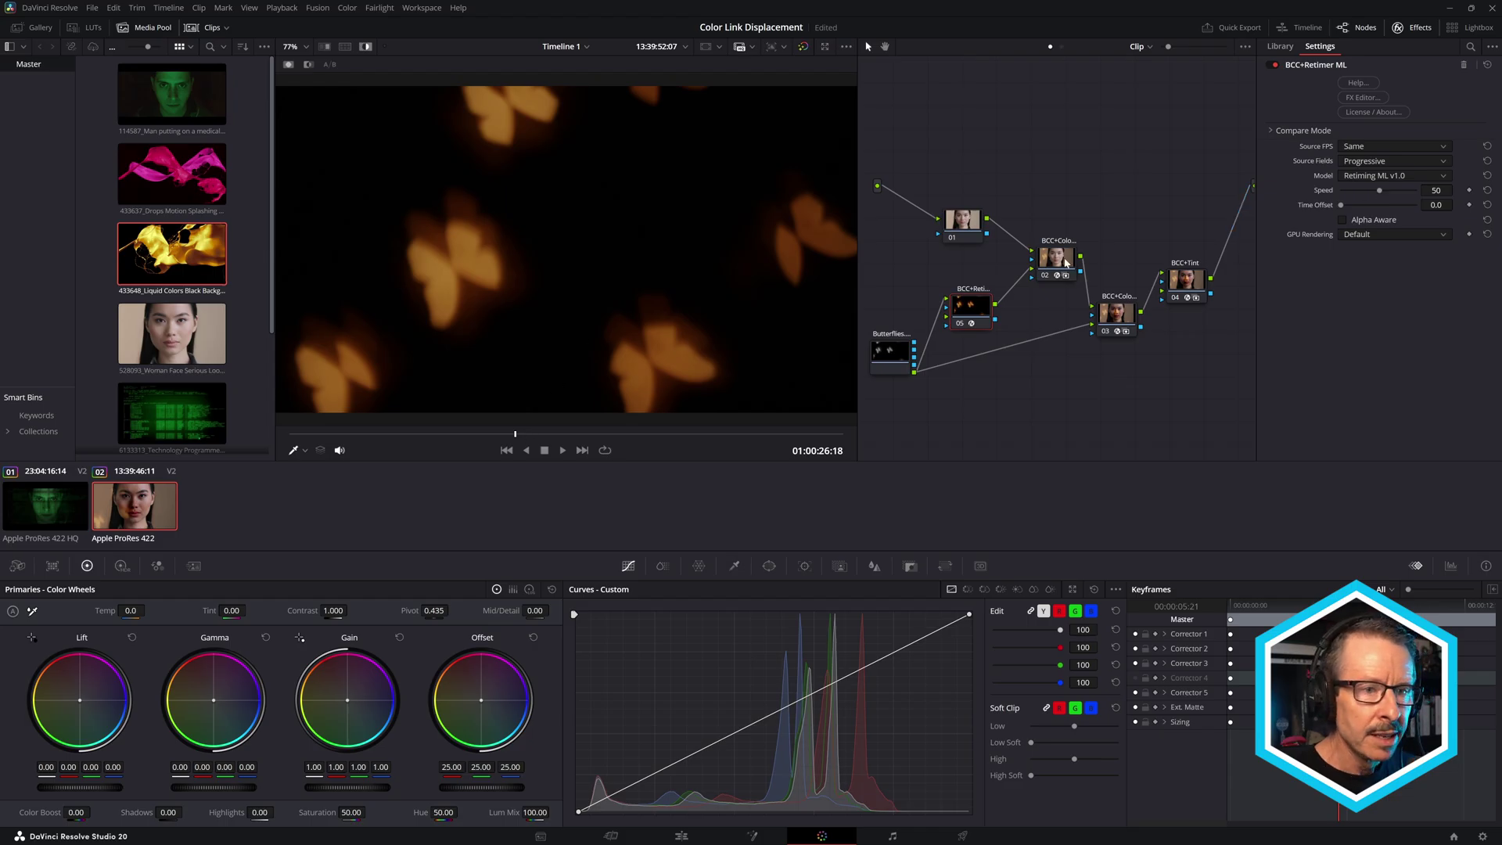
pyautogui.click(1034, 259)
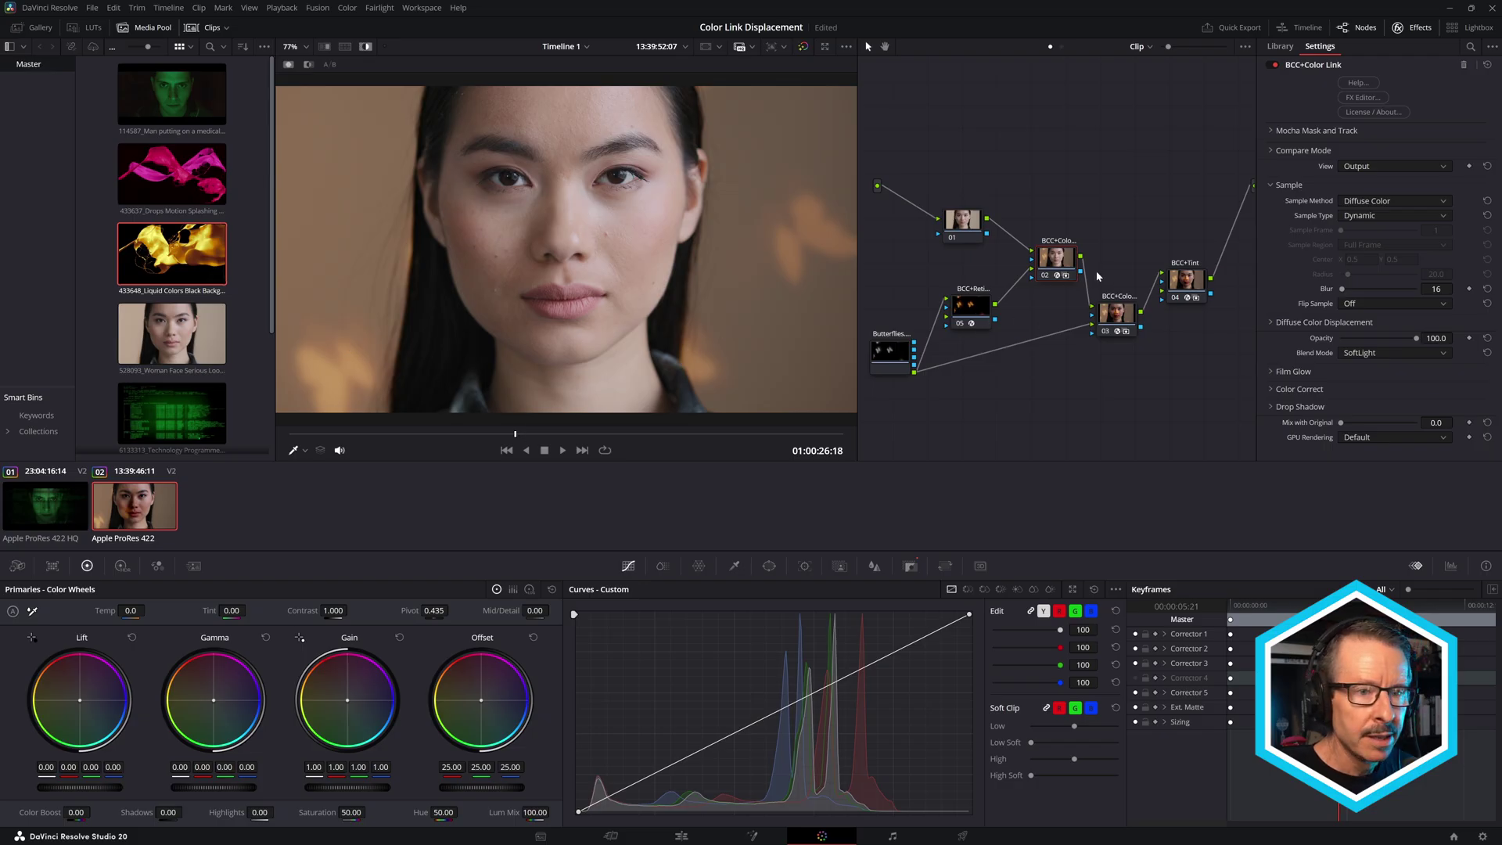
pyautogui.click(1119, 316)
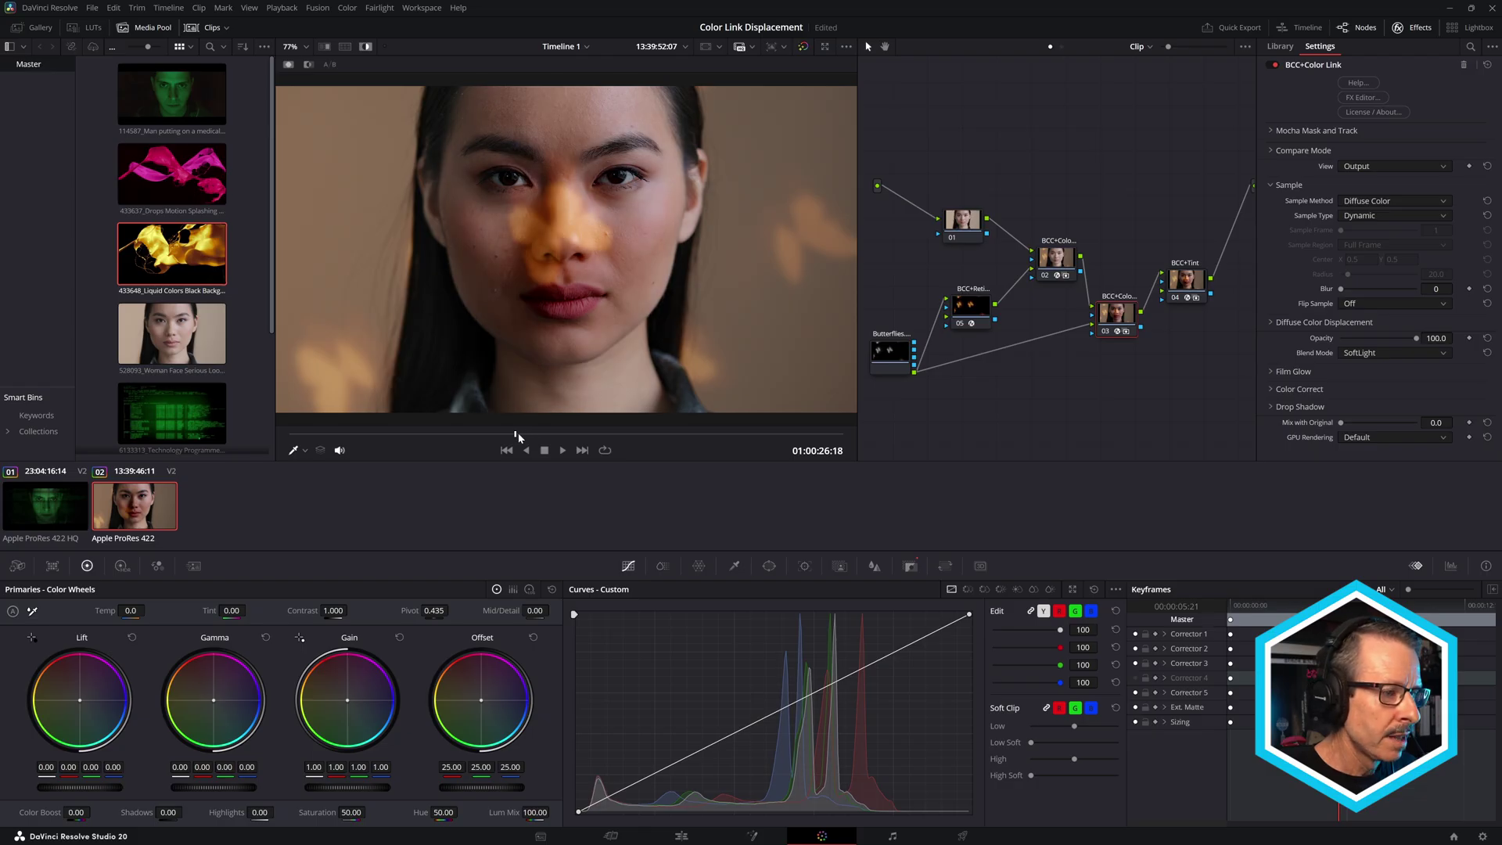
pyautogui.moveTo(515, 435); pyautogui.dragTo(578, 439)
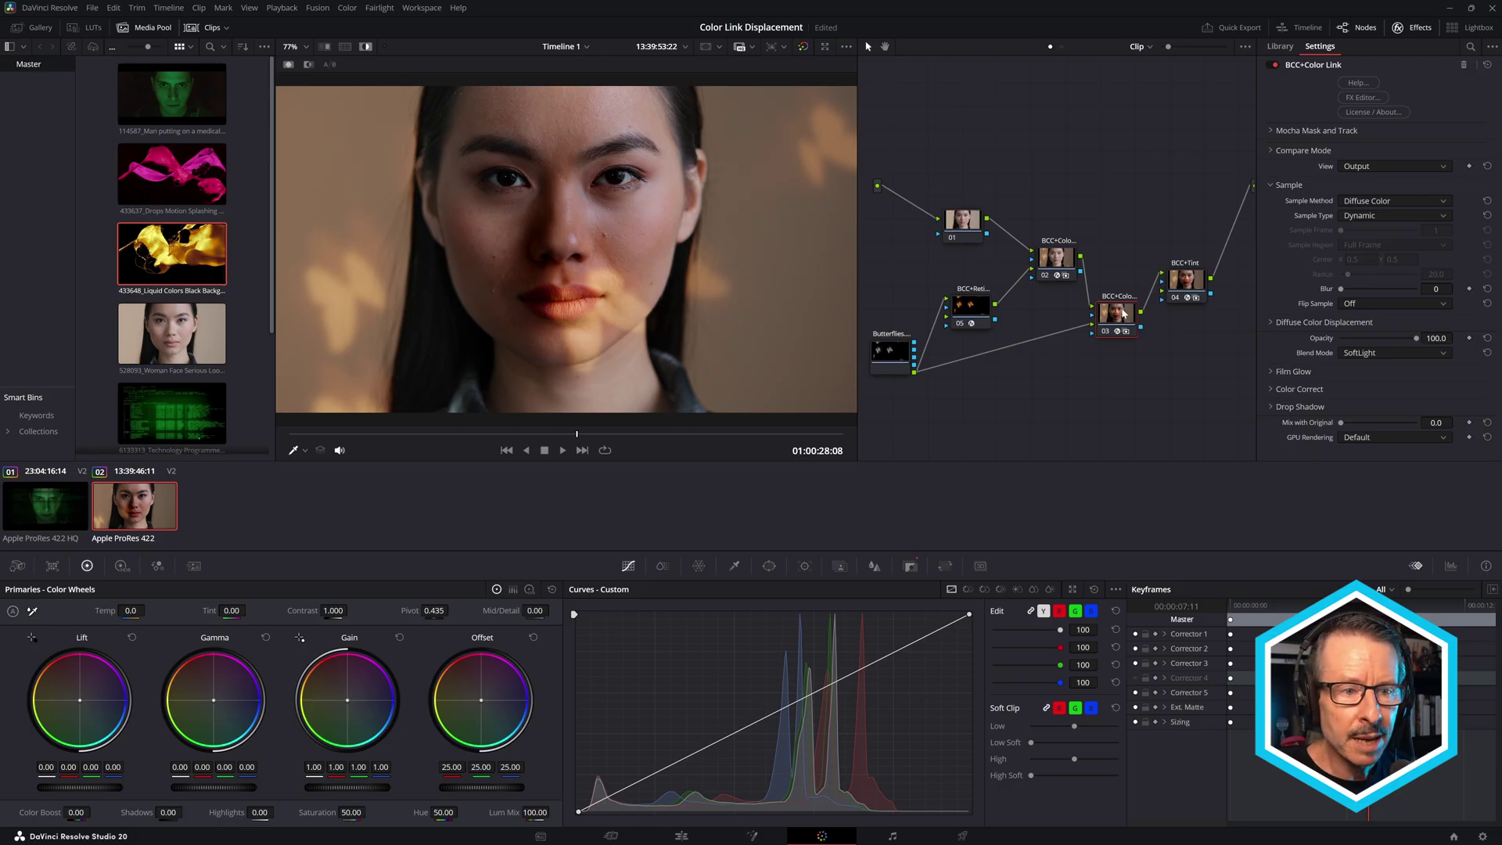
# Set Flip Sample to Flip X and scrub forward to check the mirrored butterfly light
pyautogui.click(1361, 302)
pyautogui.click(1362, 317)
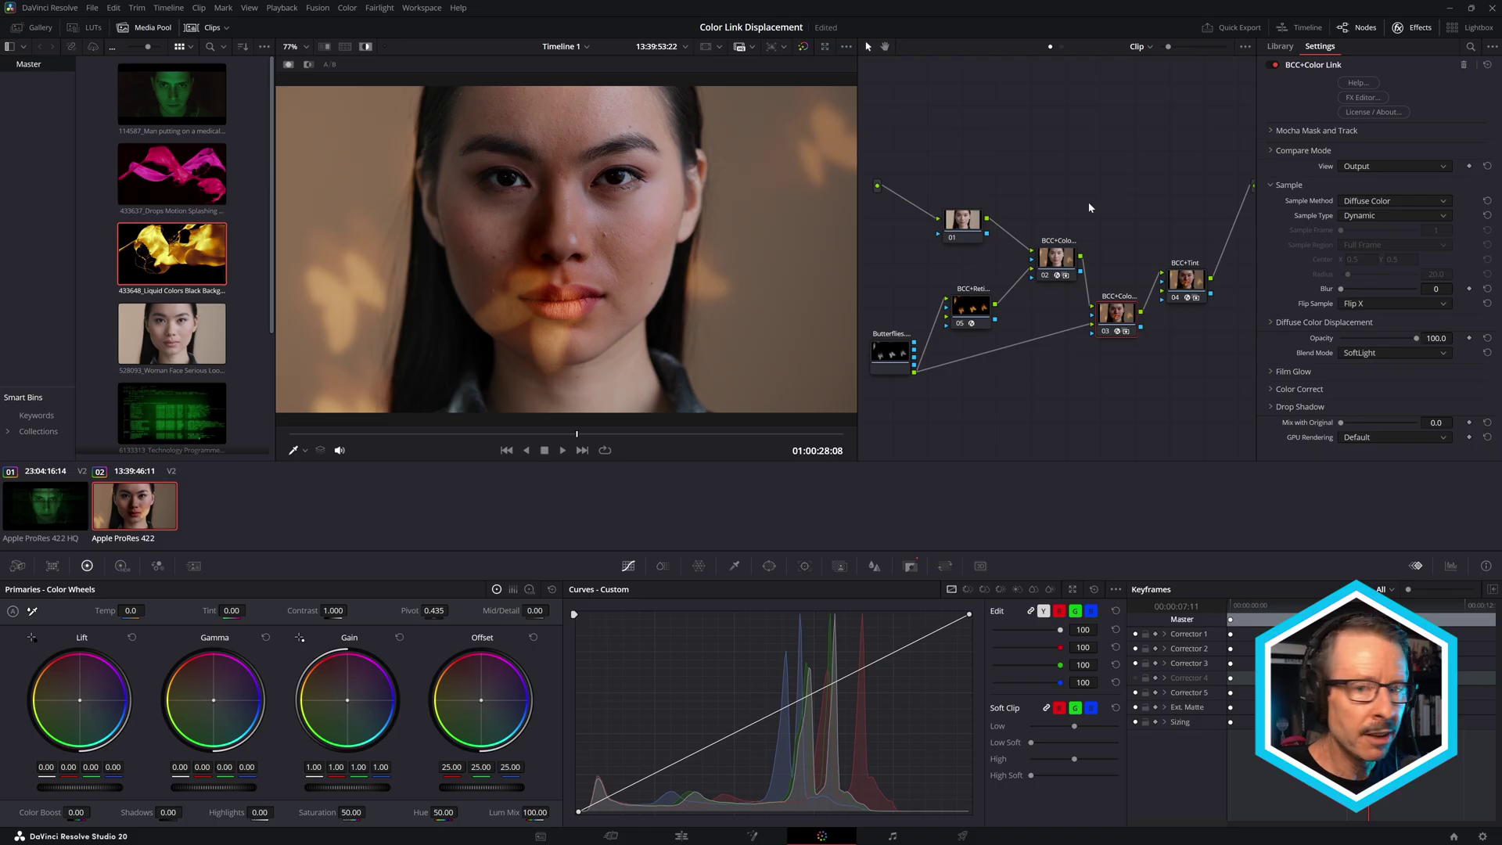
pyautogui.click(1375, 305)
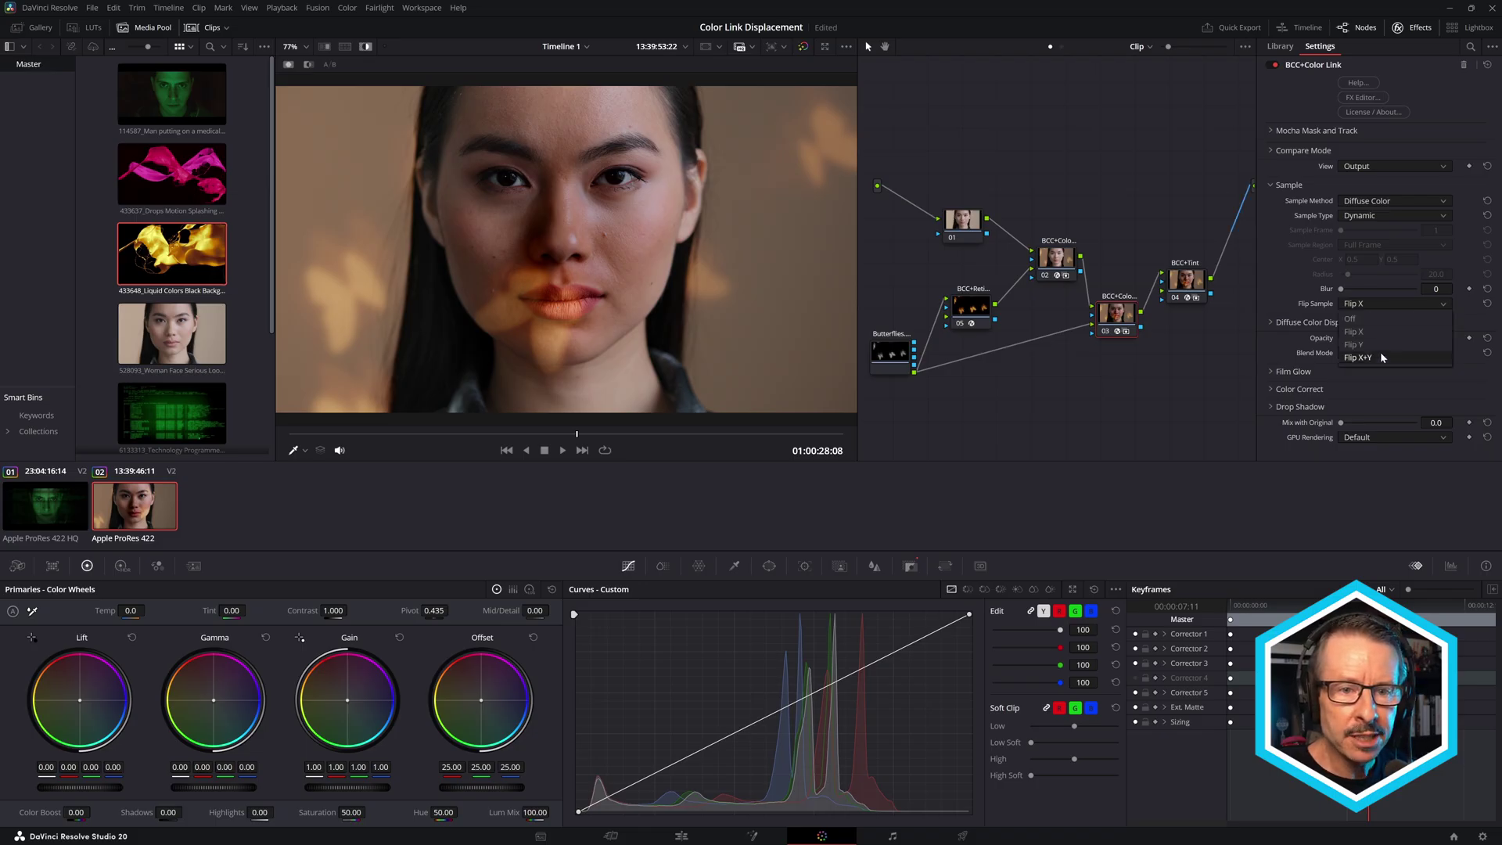
pyautogui.click(1380, 337)
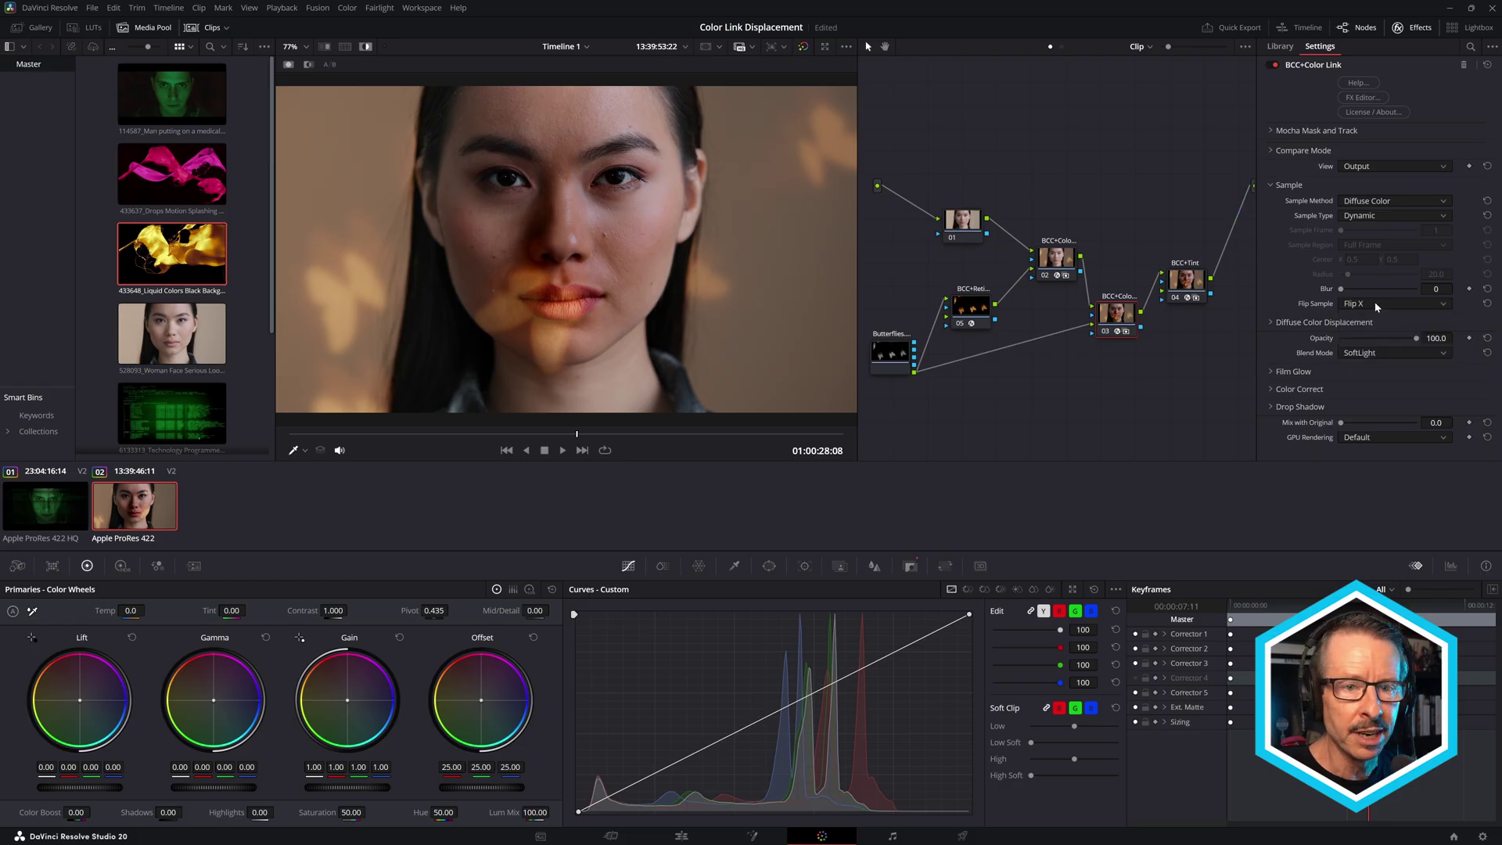
pyautogui.moveTo(577, 435); pyautogui.dragTo(619, 438)
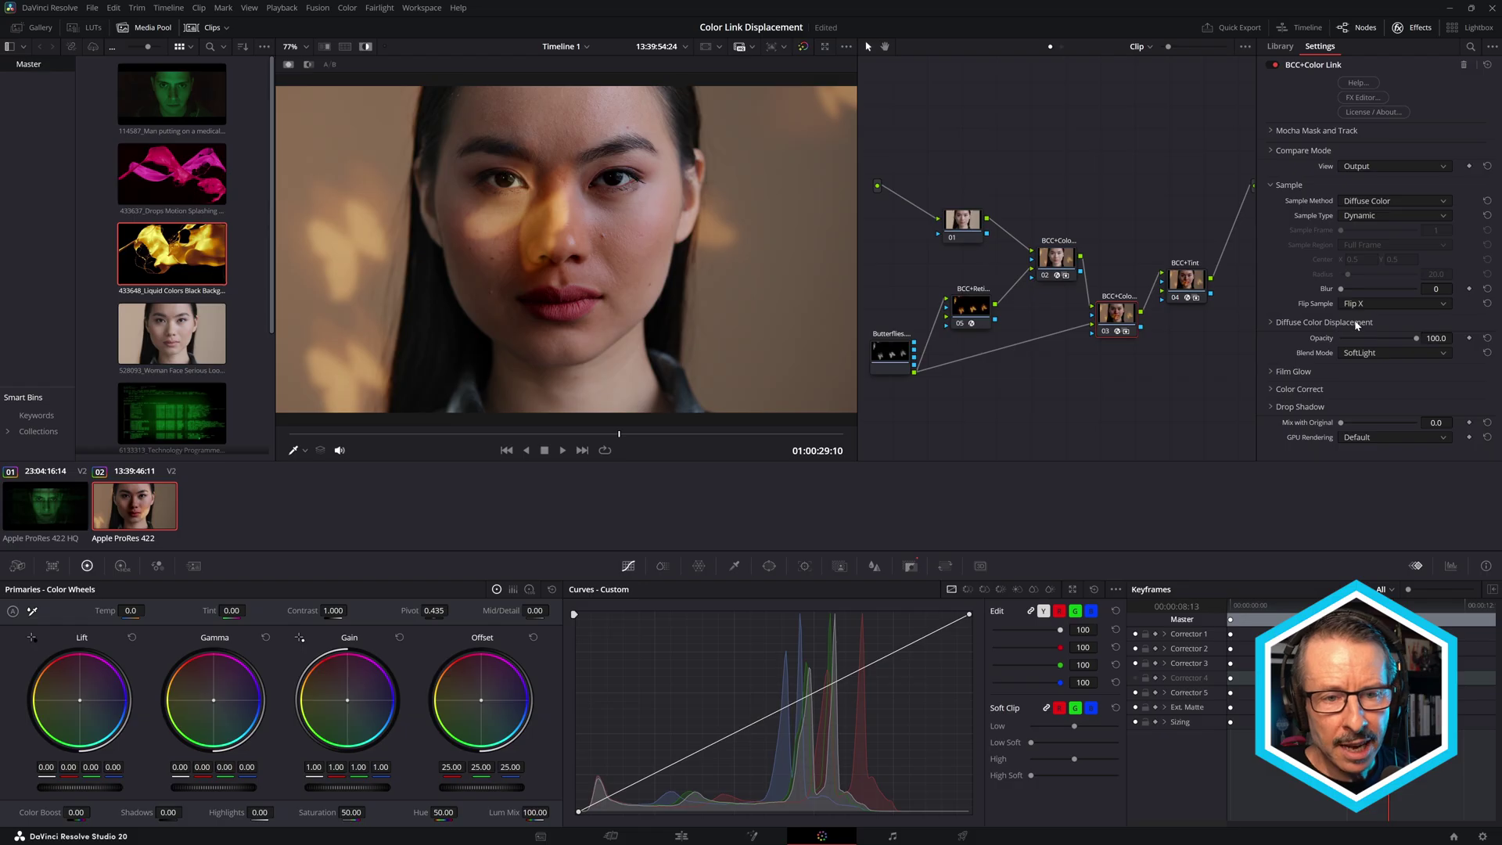
# Enable Diffuse Color Displacement with displacement 200, horizontal 39.5 and vertical 24, then scrub to review
pyautogui.click(1272, 322)
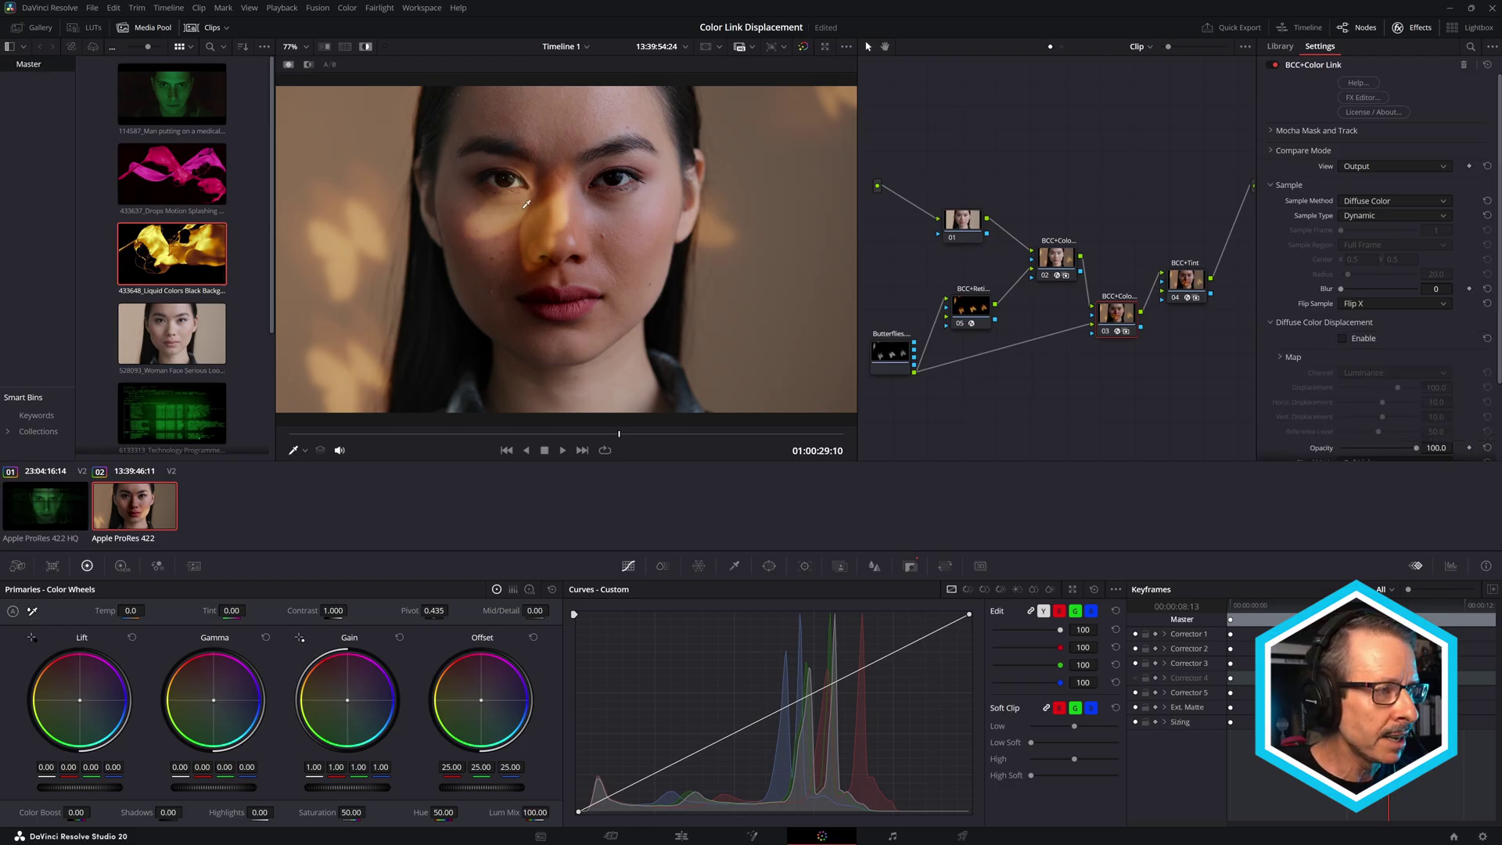
pyautogui.click(1342, 339)
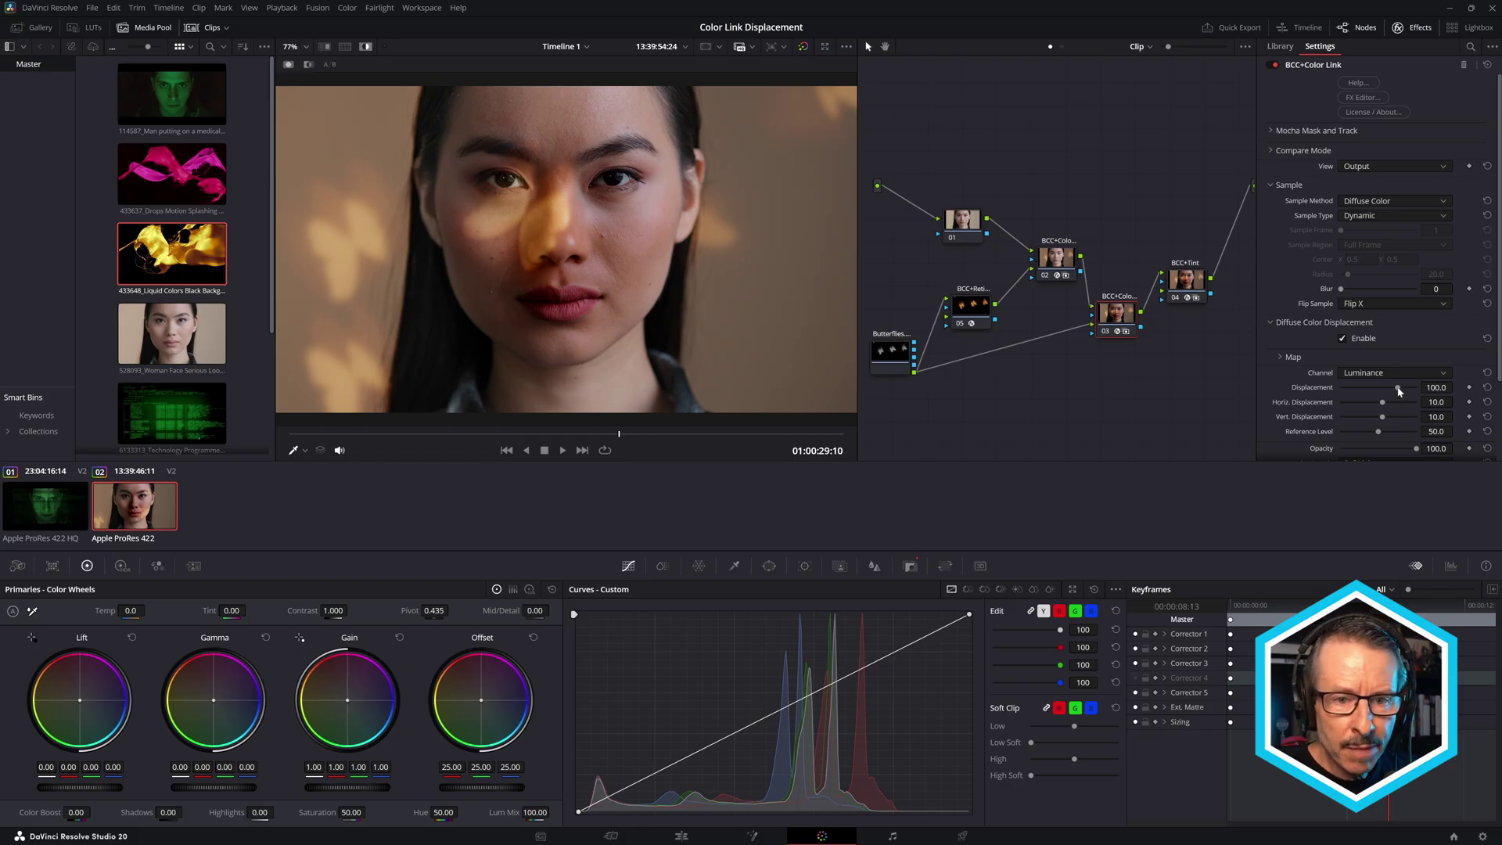
pyautogui.moveTo(1400, 390); pyautogui.dragTo(1429, 389)
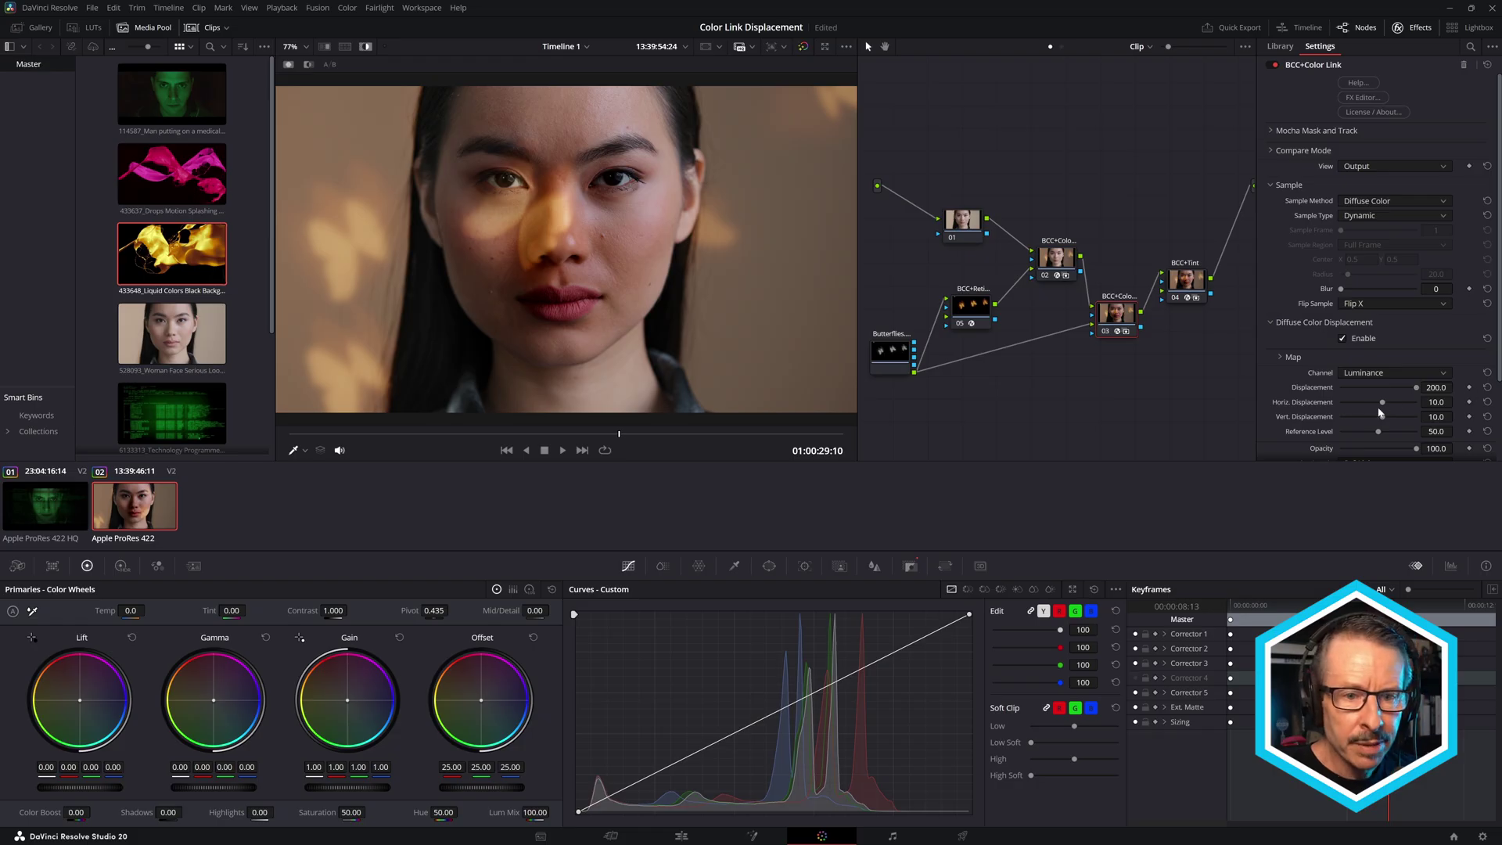
pyautogui.moveTo(1382, 403); pyautogui.dragTo(1390, 424)
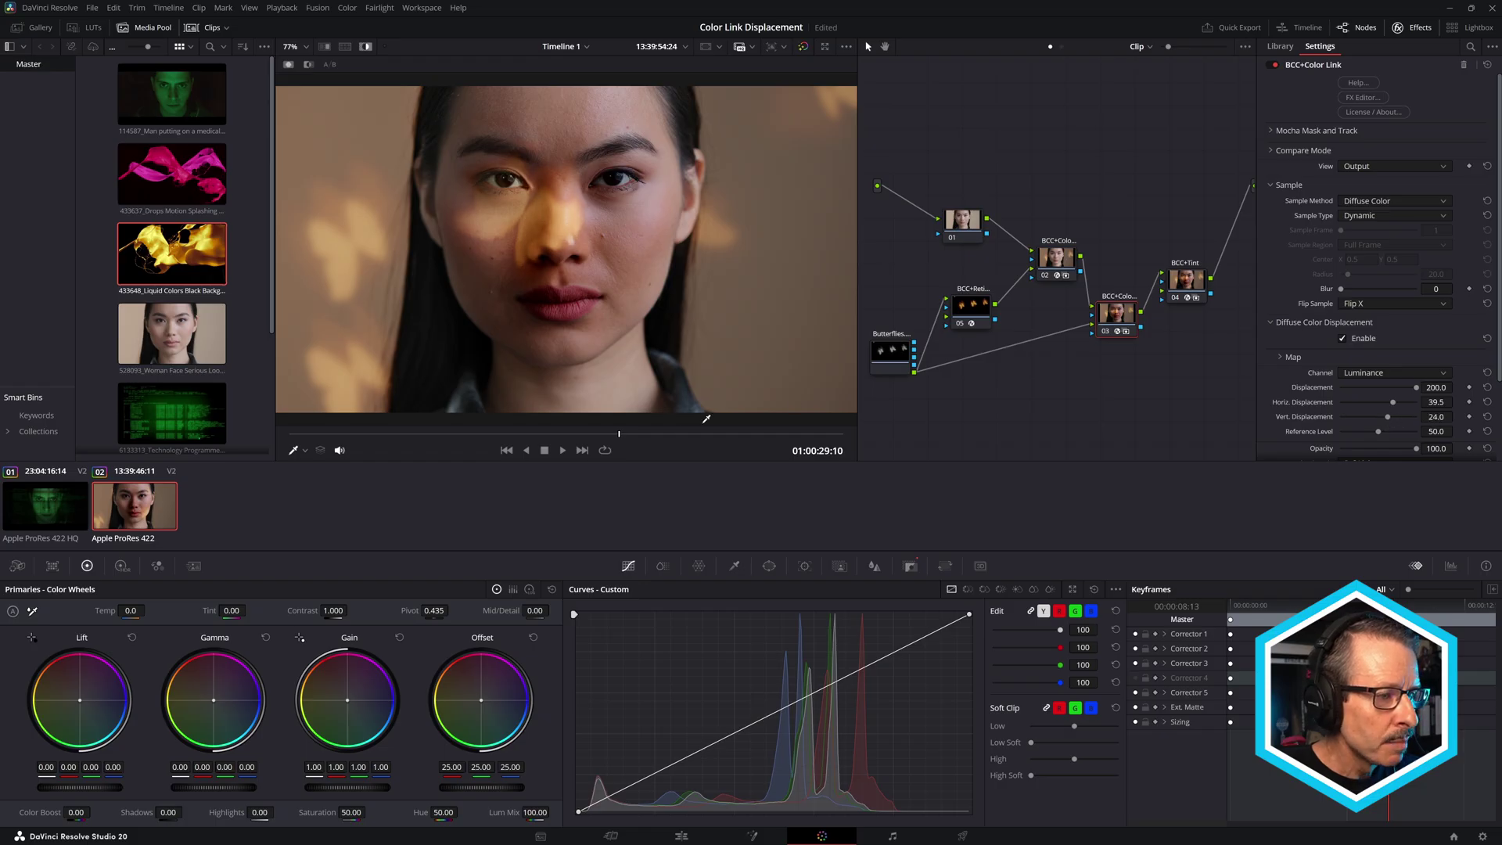
pyautogui.moveTo(618, 437)
pyautogui.mouseDown()
pyautogui.moveTo(543, 448)
pyautogui.moveTo(623, 432)
pyautogui.moveTo(592, 438)
pyautogui.mouseUp()
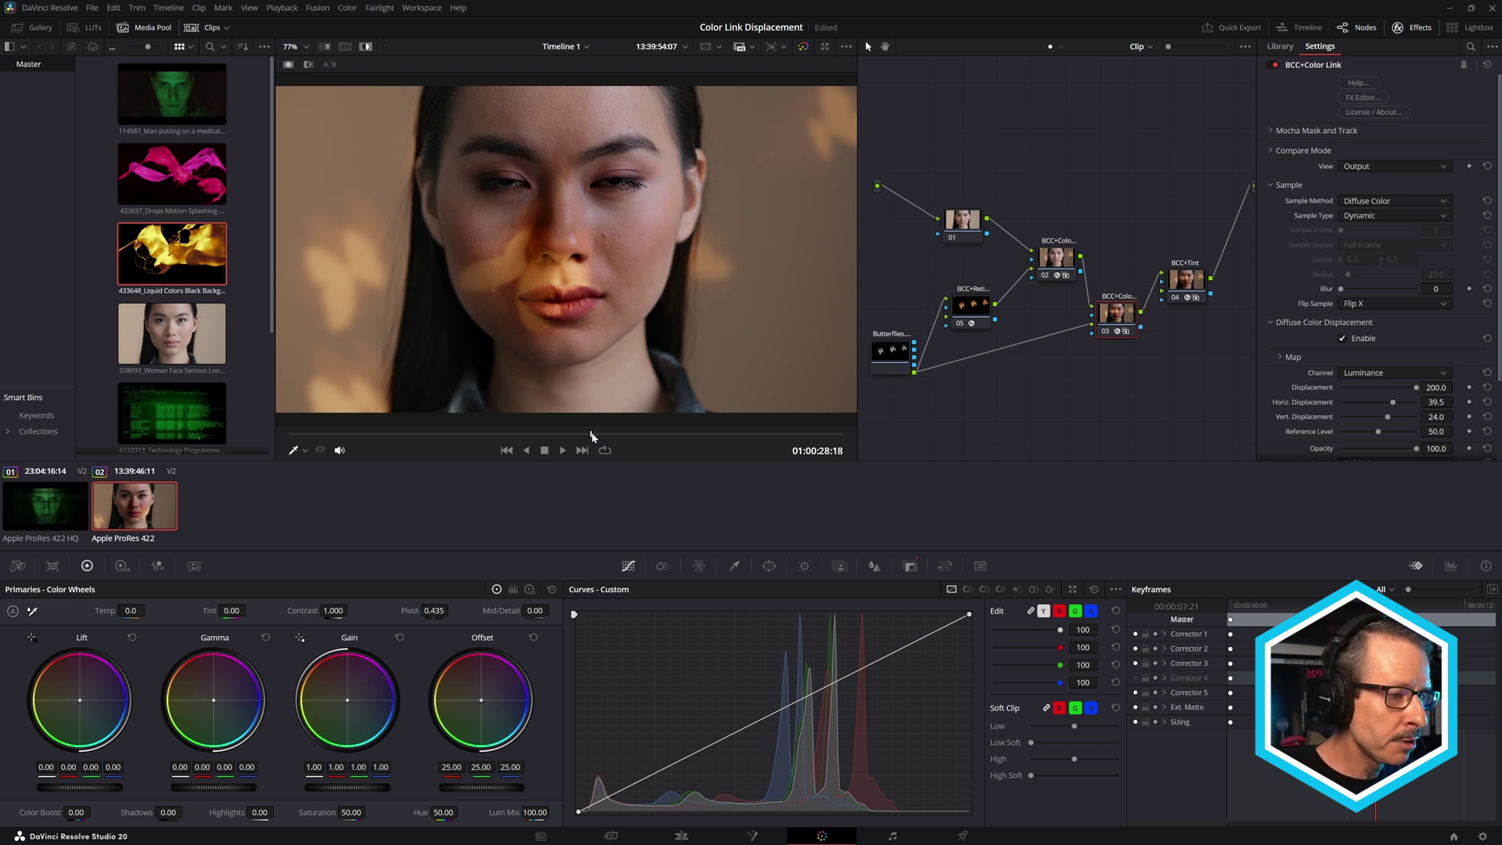
pyautogui.moveTo(599, 437); pyautogui.dragTo(631, 451)
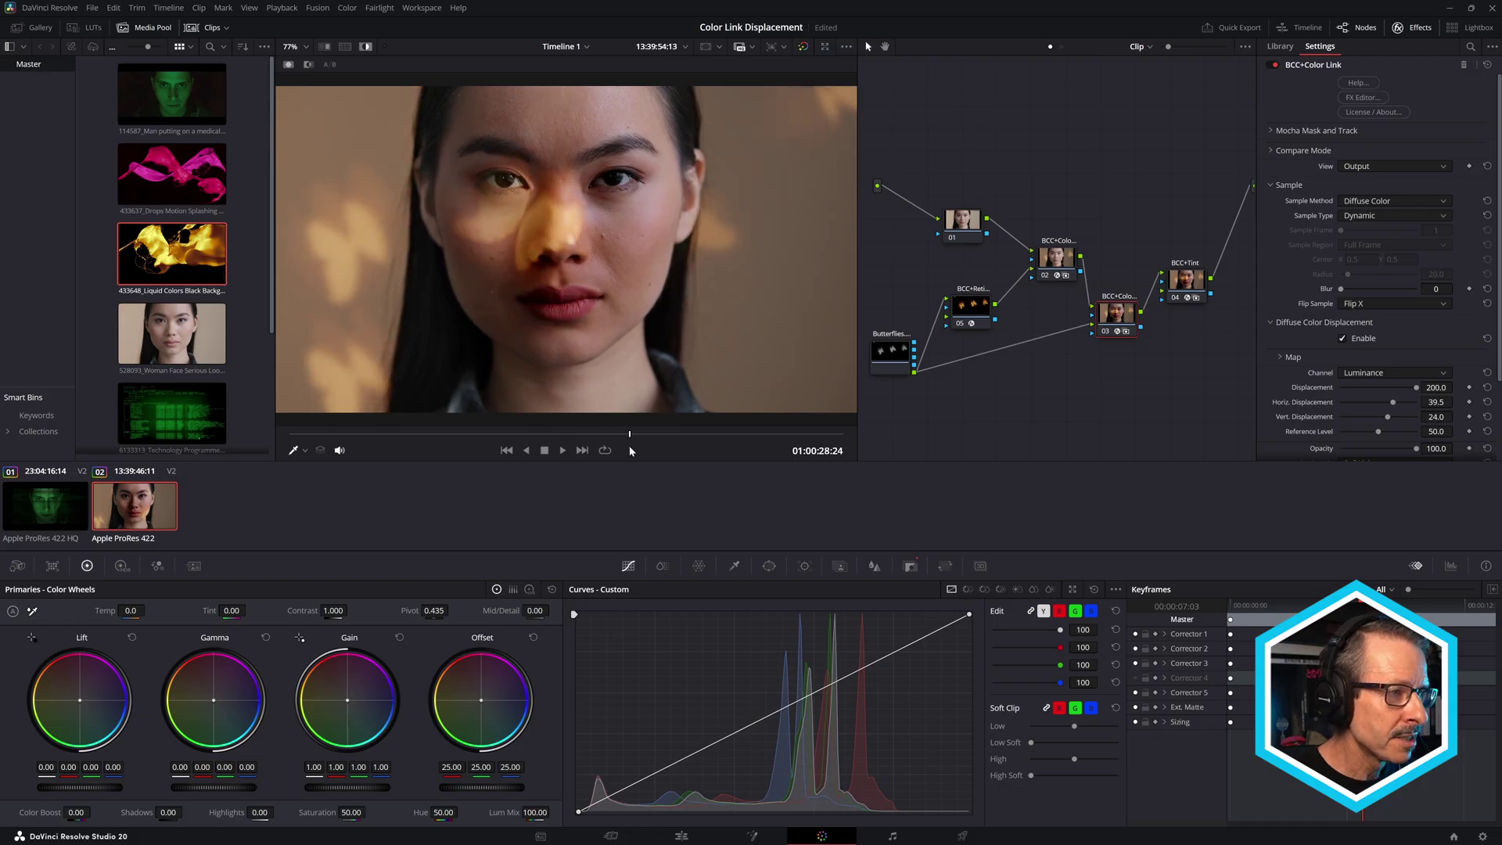
pyautogui.click(1187, 282)
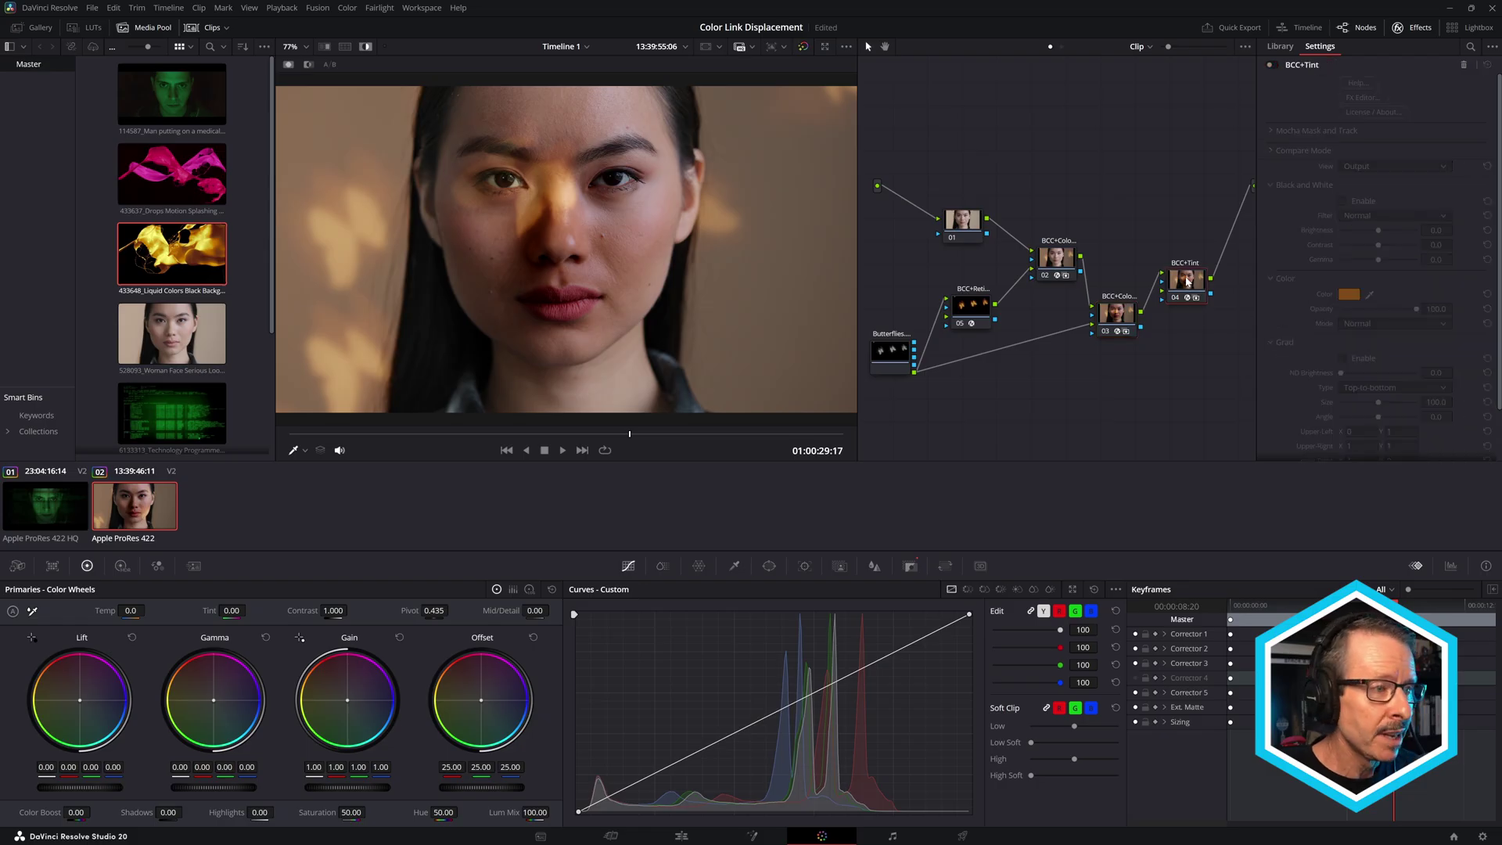
pyautogui.click(1271, 65)
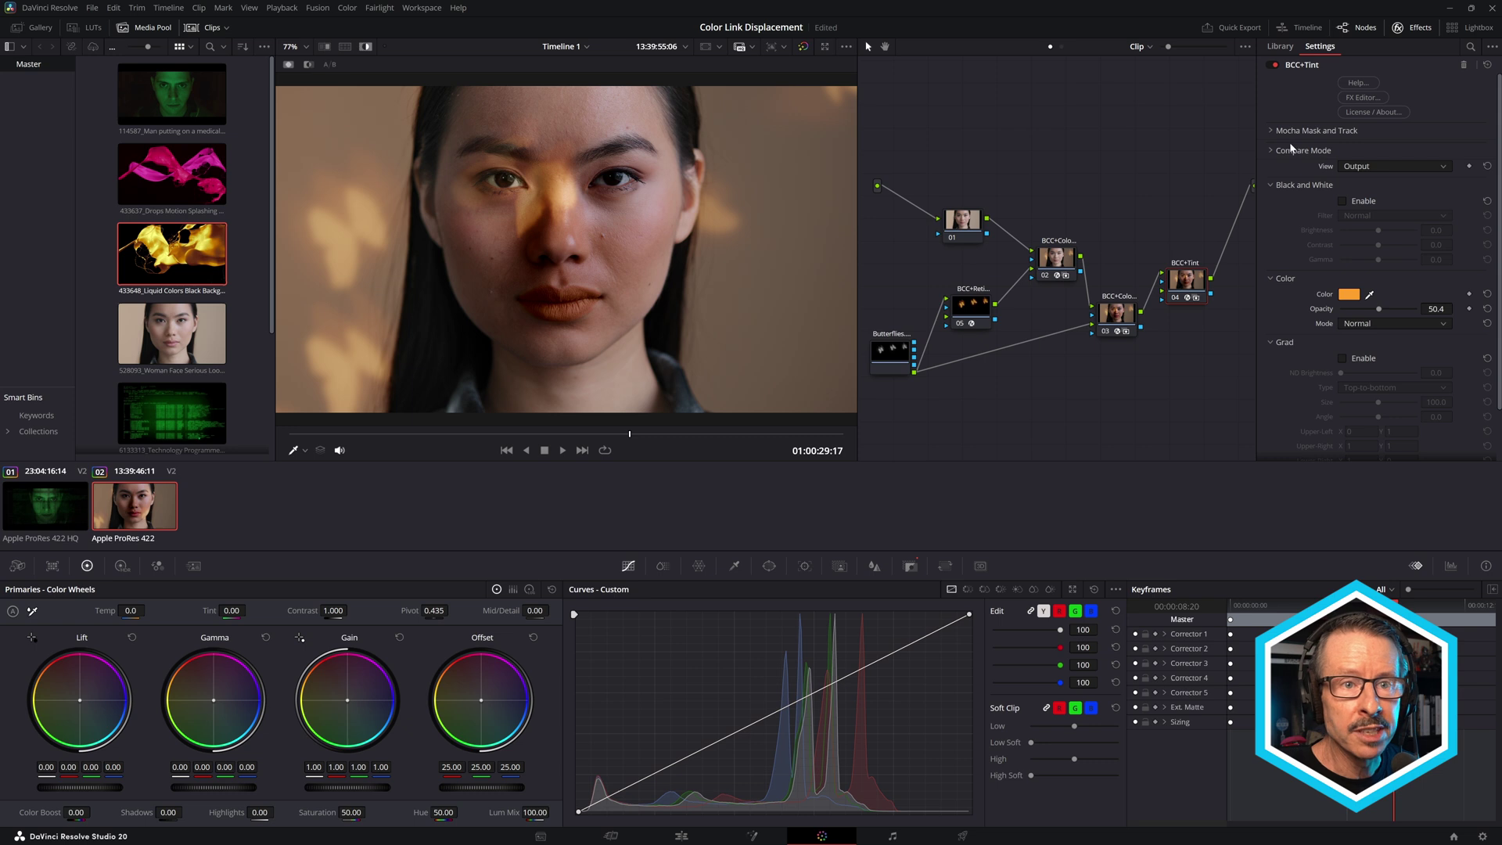
pyautogui.click(1272, 131)
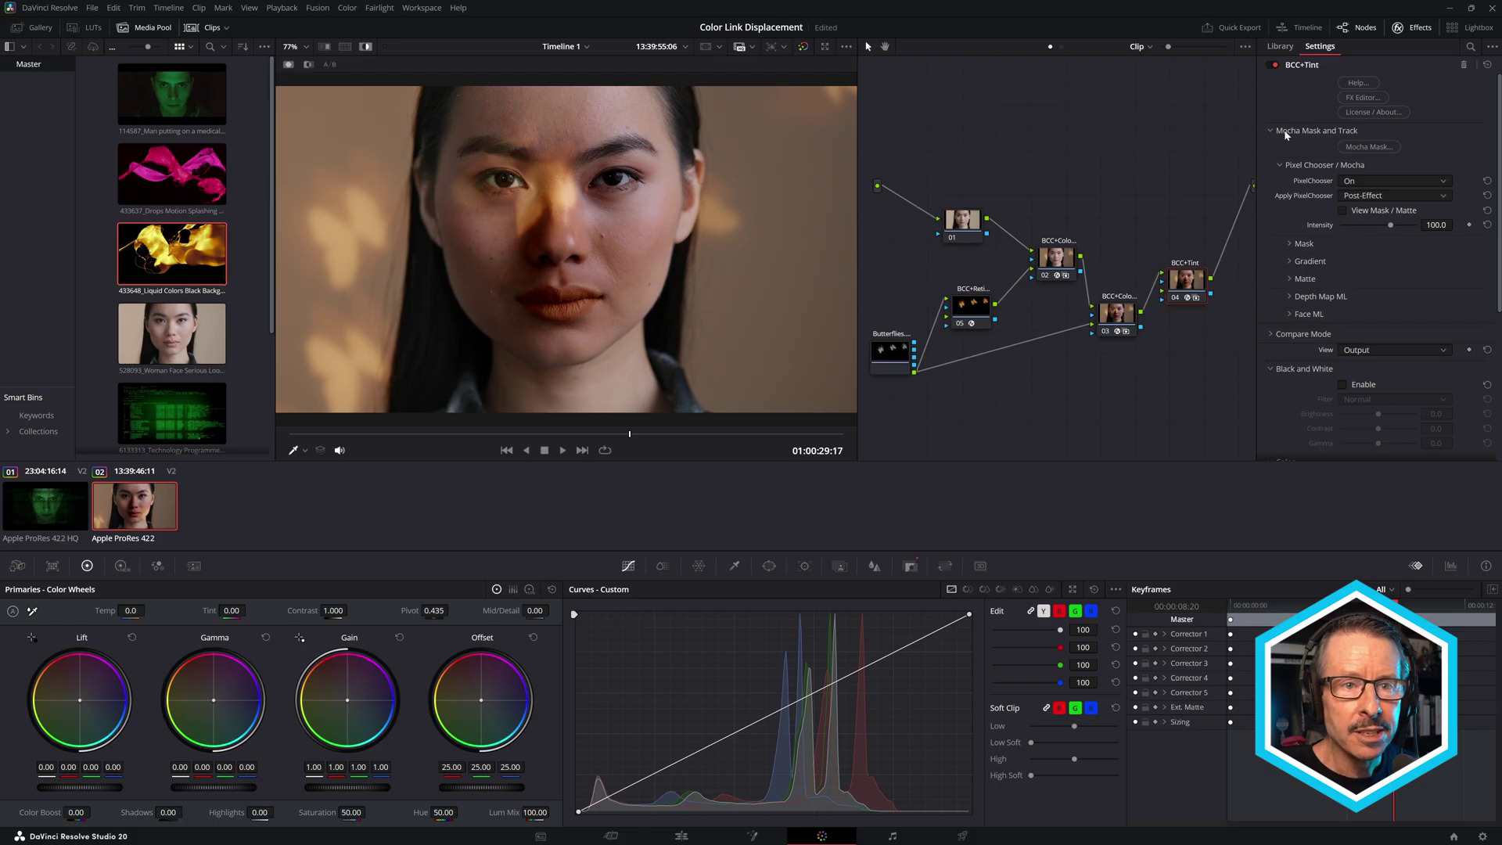
pyautogui.click(1290, 314)
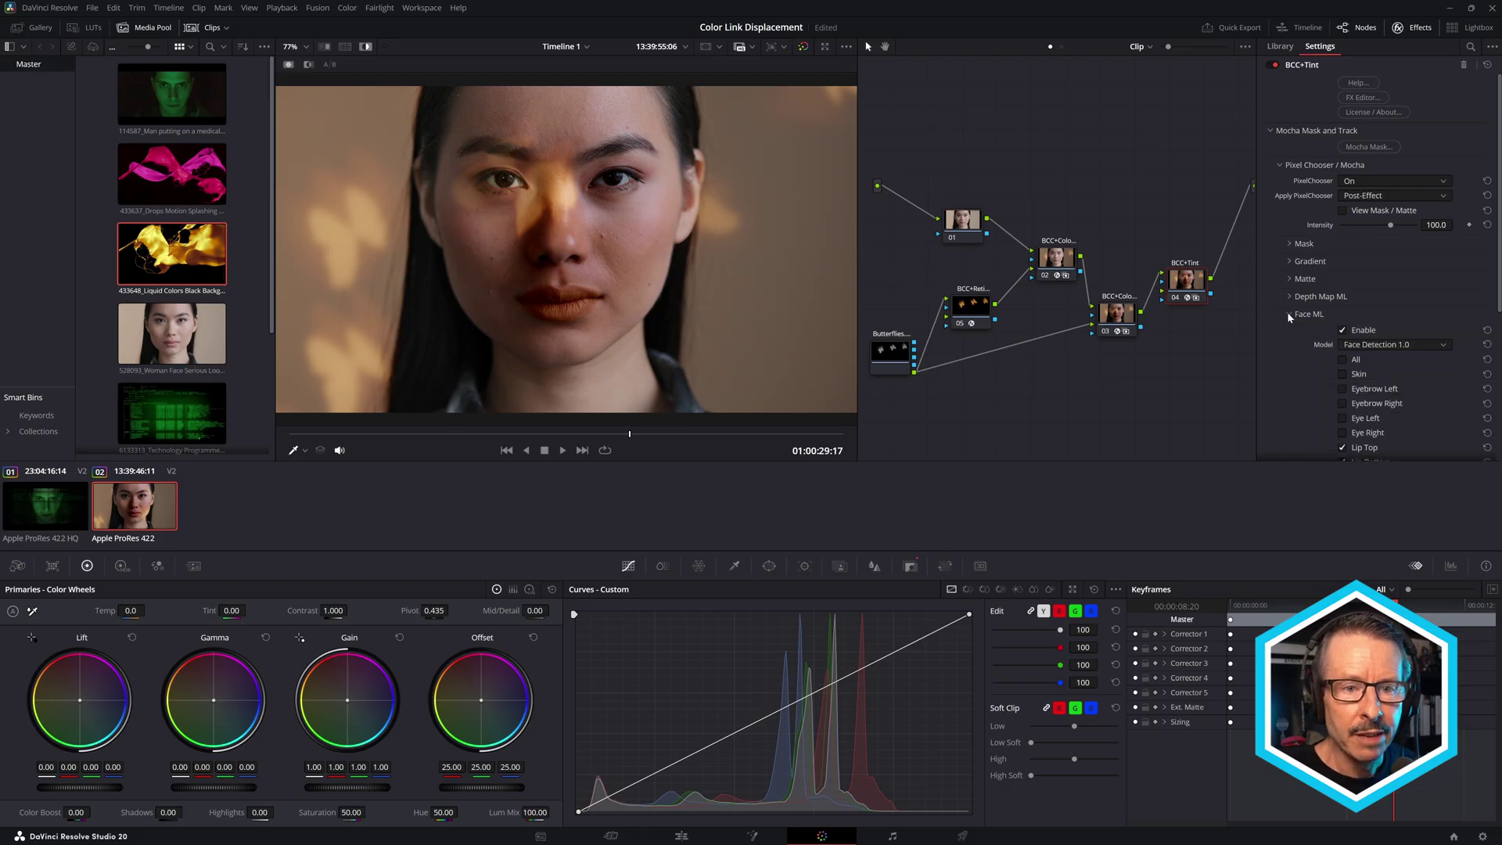
pyautogui.scroll(-2, 1288, 313)
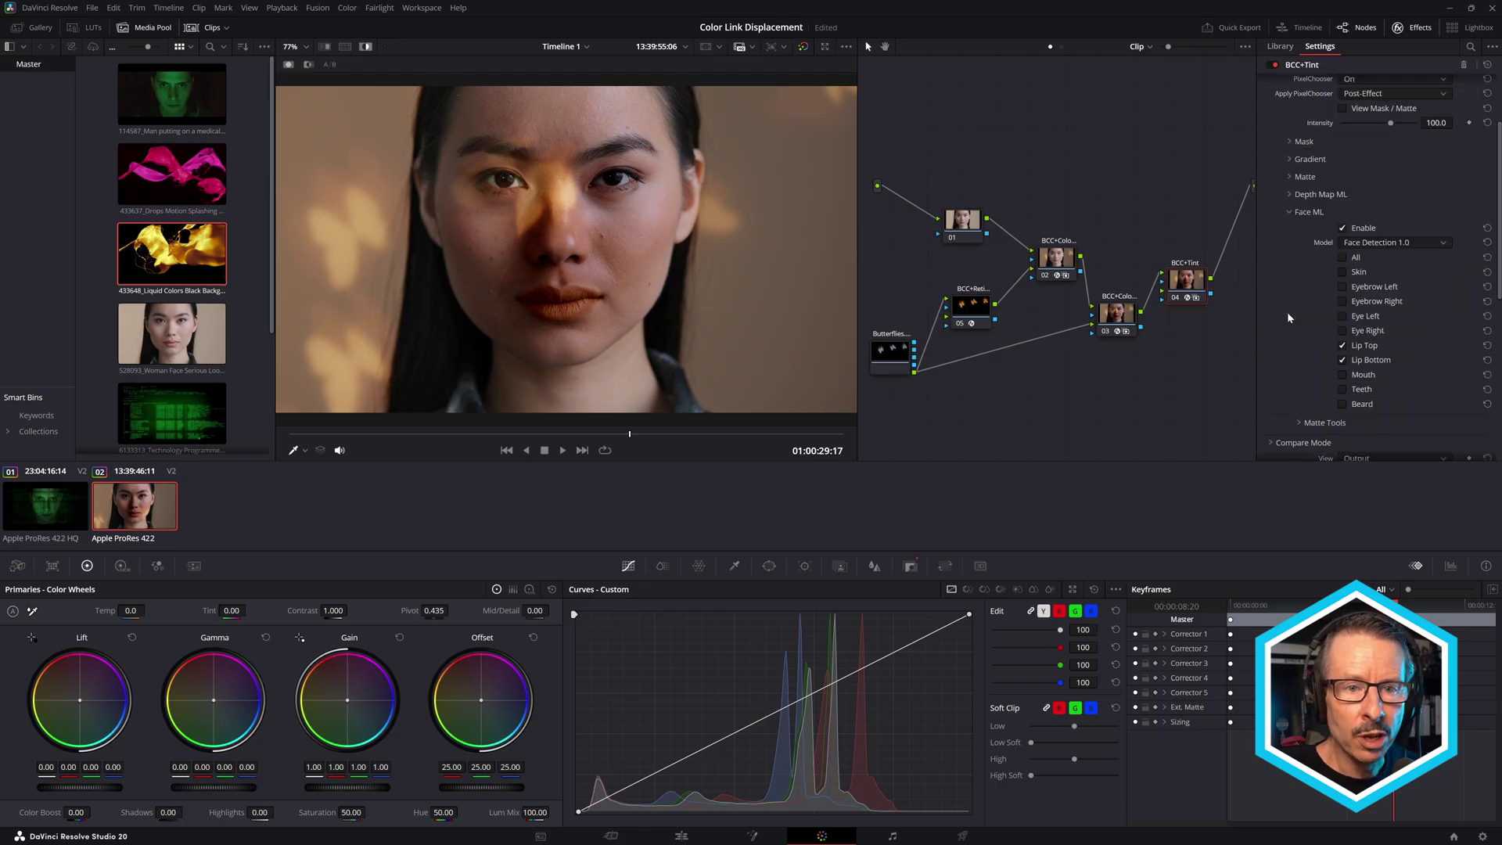
pyautogui.click(1345, 228)
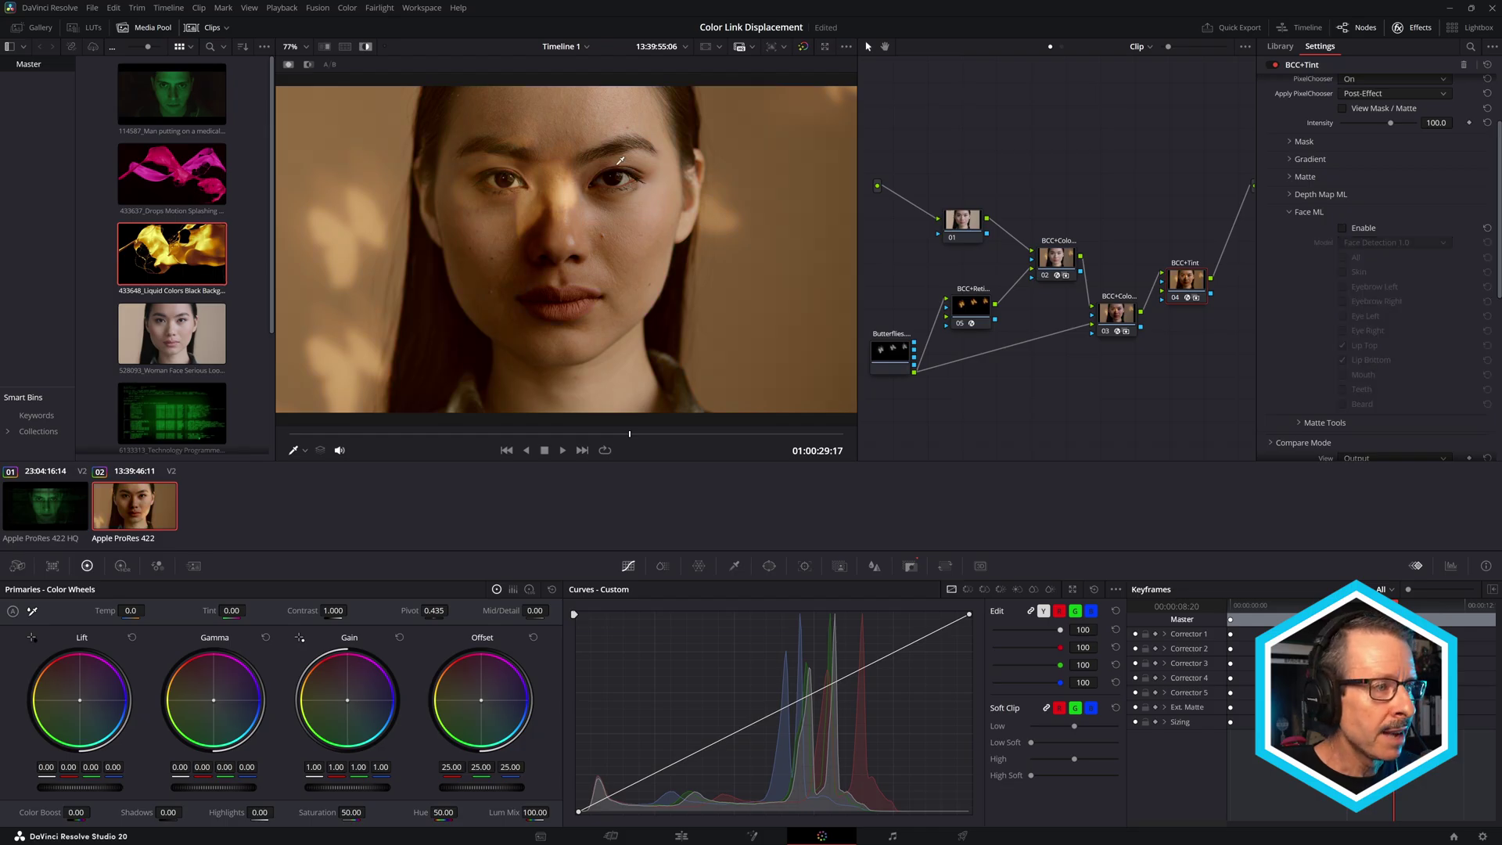
pyautogui.click(1343, 228)
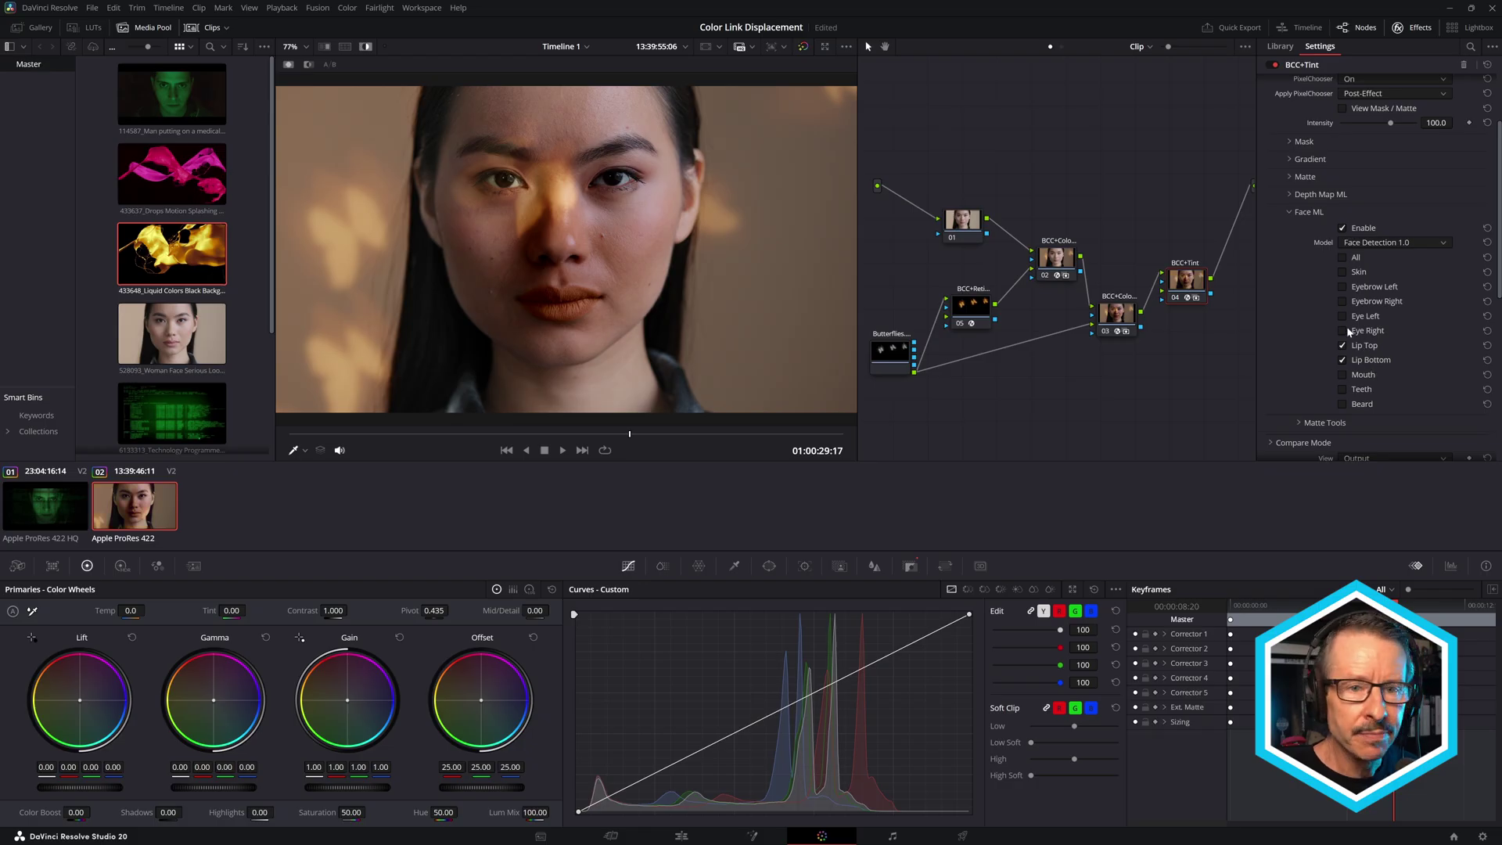
pyautogui.click(1343, 272)
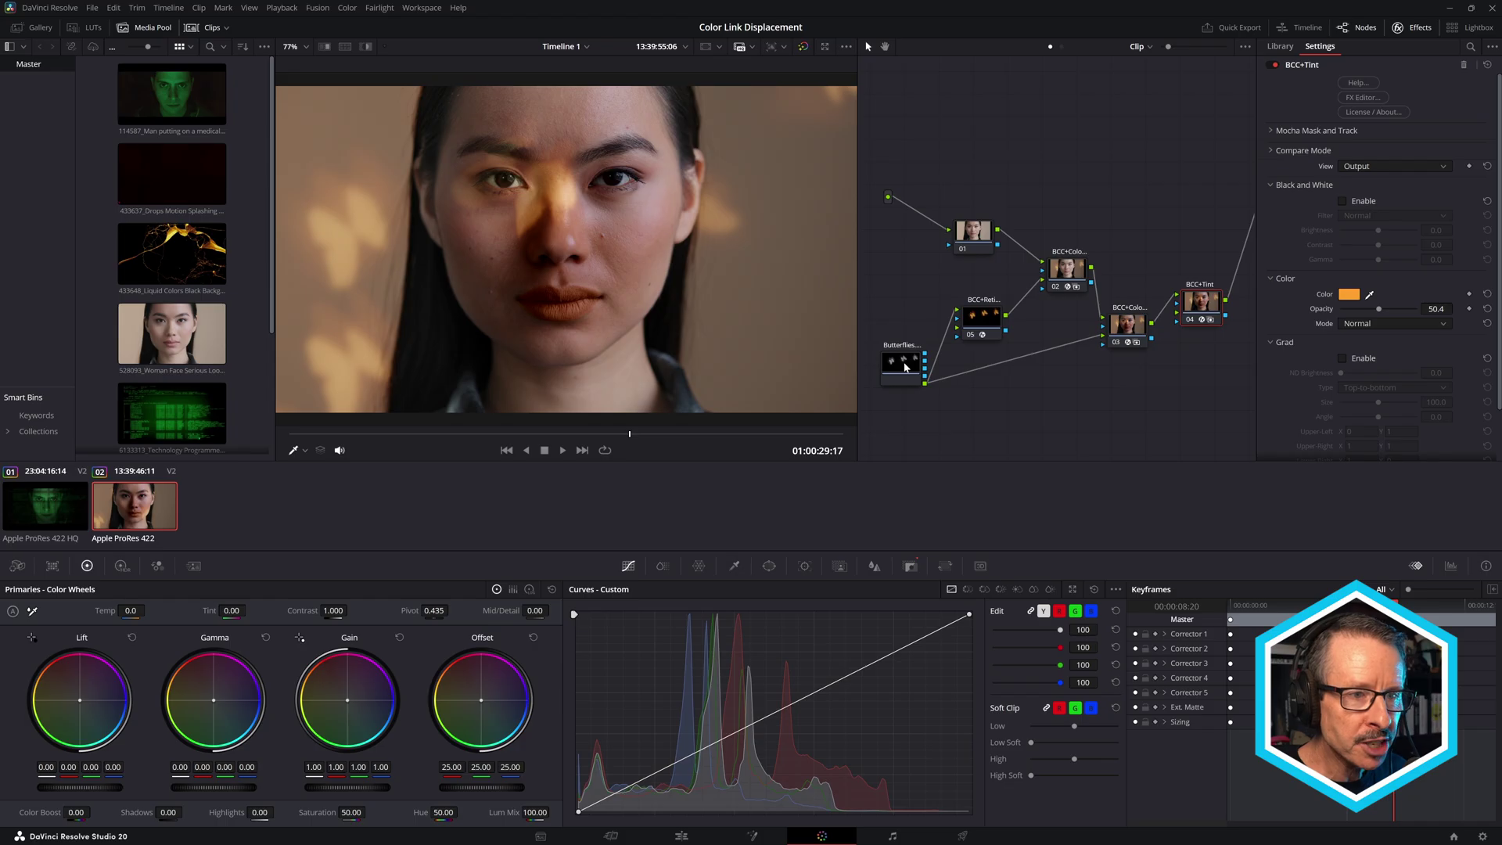
# Drop the 433648 Liquid Colors clip into the node graph below Butterflies and preview it alone
pyautogui.moveTo(172, 254); pyautogui.dragTo(917, 288)
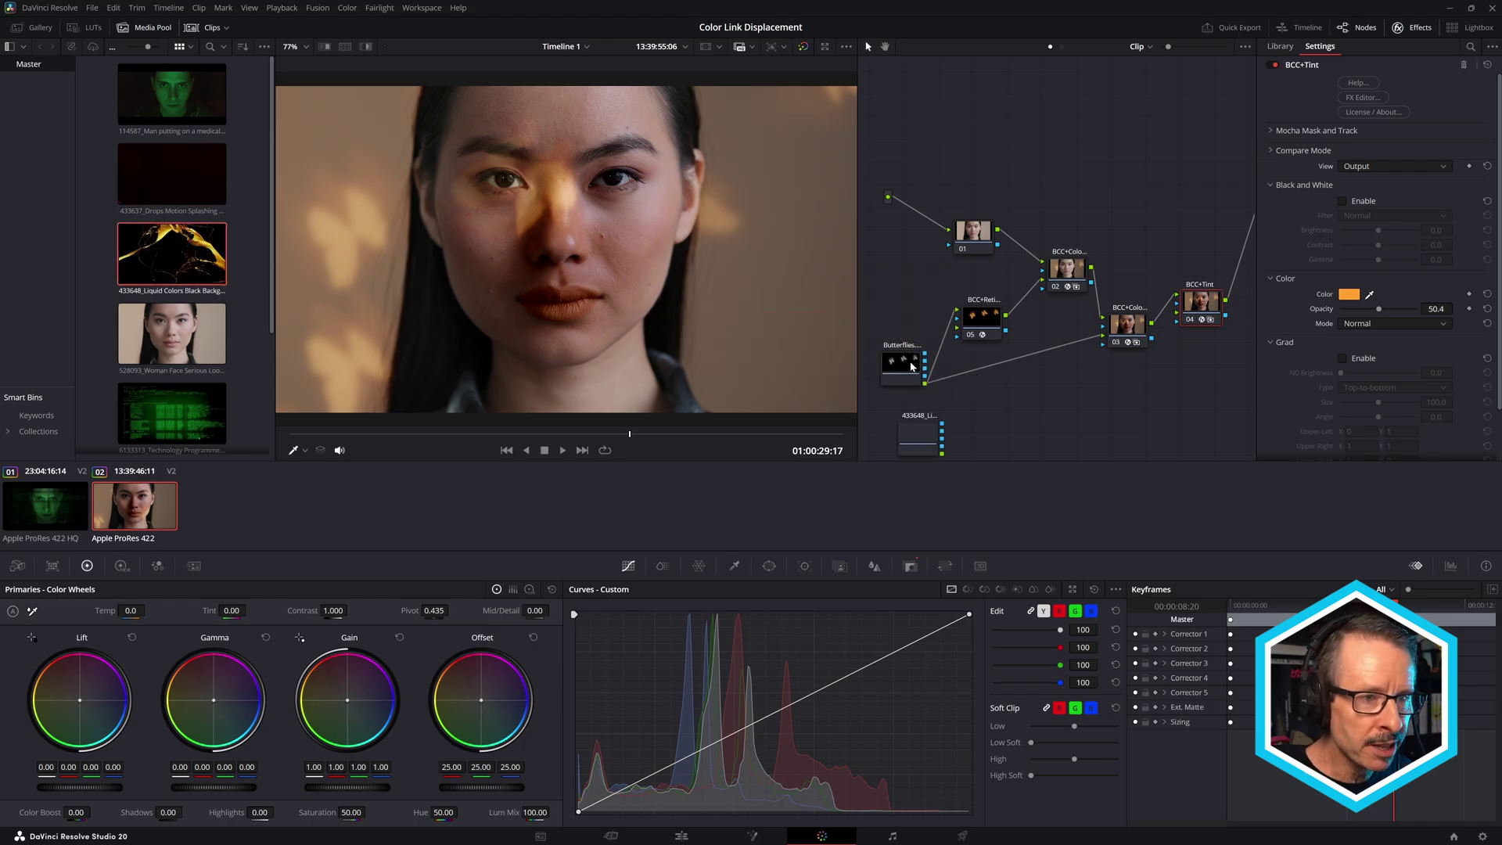
pyautogui.moveTo(912, 367); pyautogui.dragTo(903, 343)
pyautogui.moveTo(924, 445); pyautogui.dragTo(910, 406)
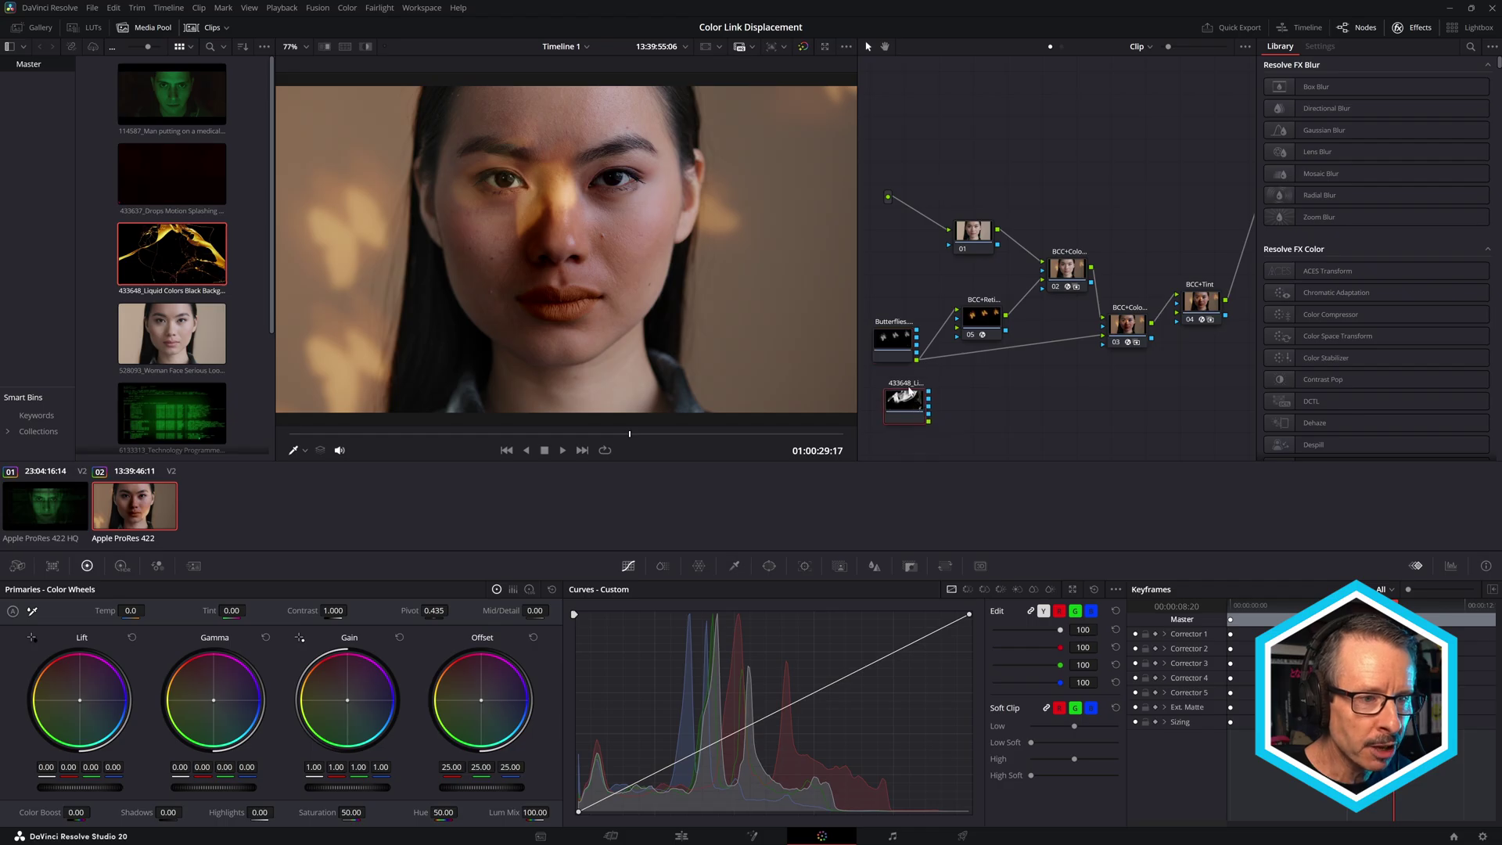
pyautogui.click(364, 47)
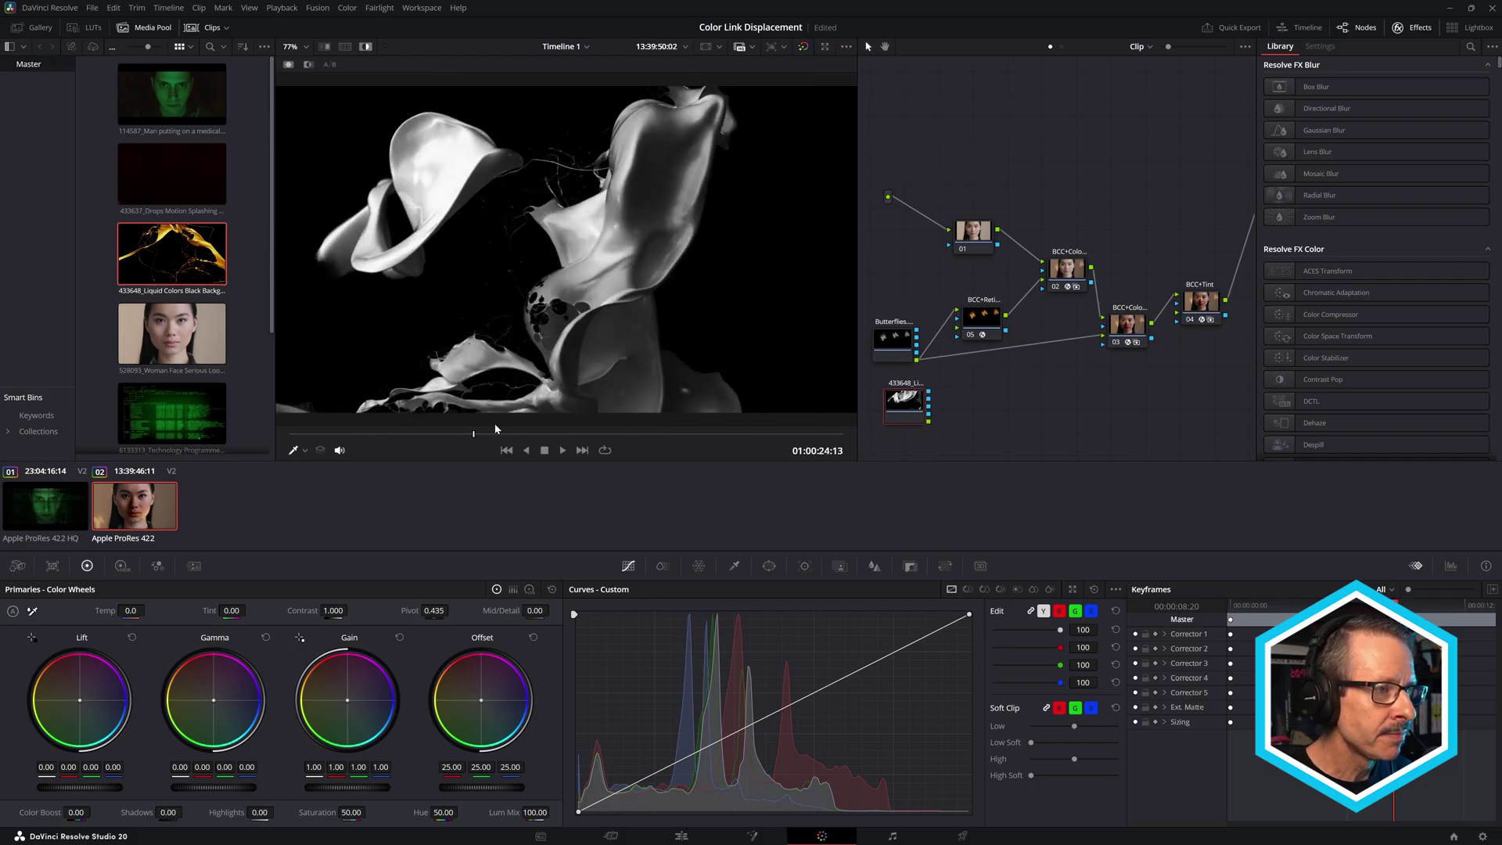
pyautogui.click(562, 433)
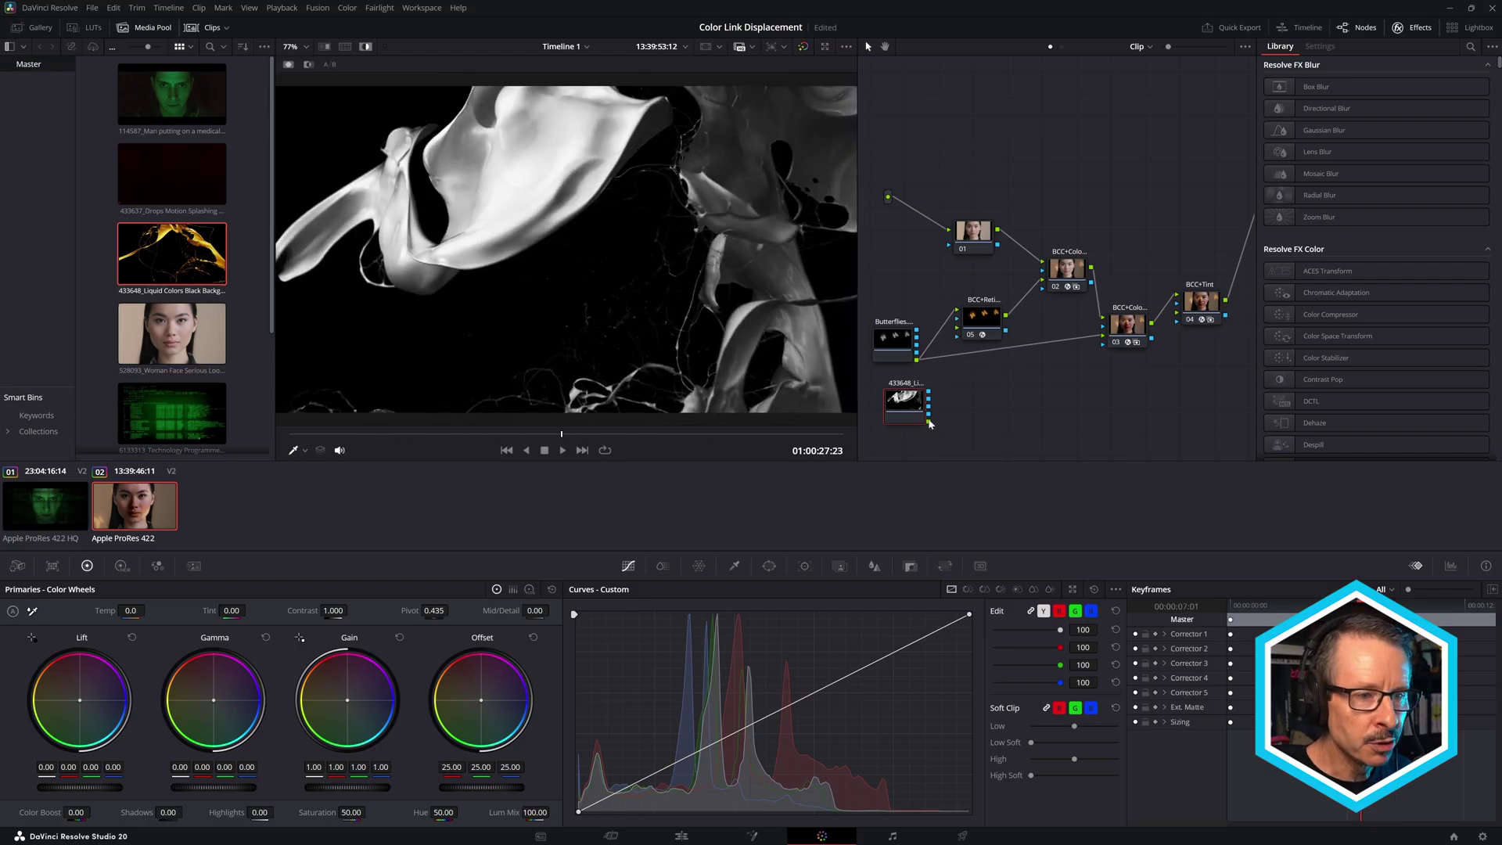
# Connect the liquid clip's output to nodes 05 and 03 and return to the full composite
pyautogui.moveTo(929, 424); pyautogui.dragTo(956, 313)
pyautogui.moveTo(929, 423); pyautogui.dragTo(1105, 338)
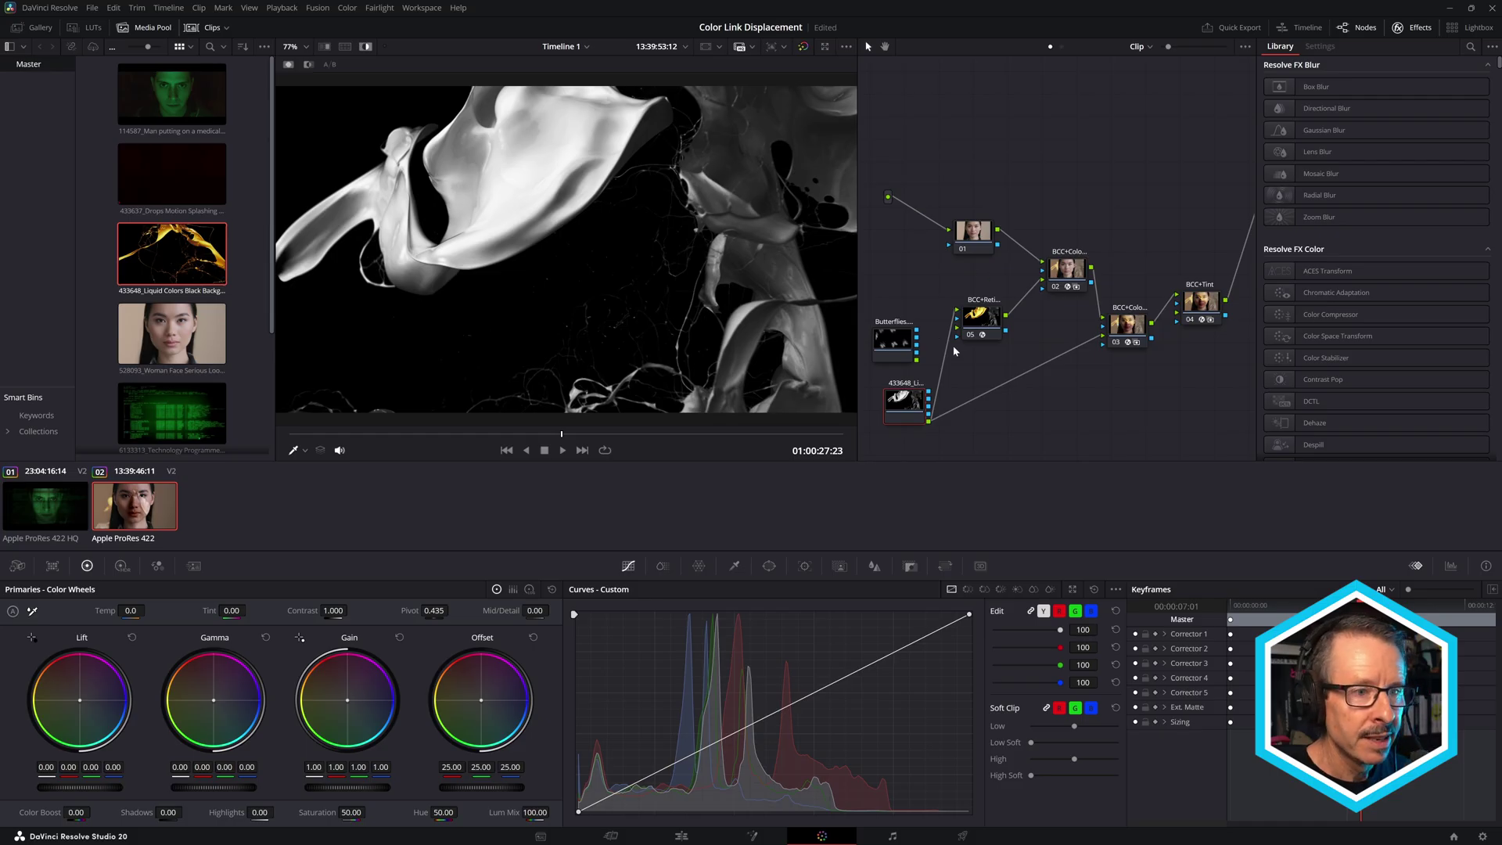
pyautogui.click(366, 46)
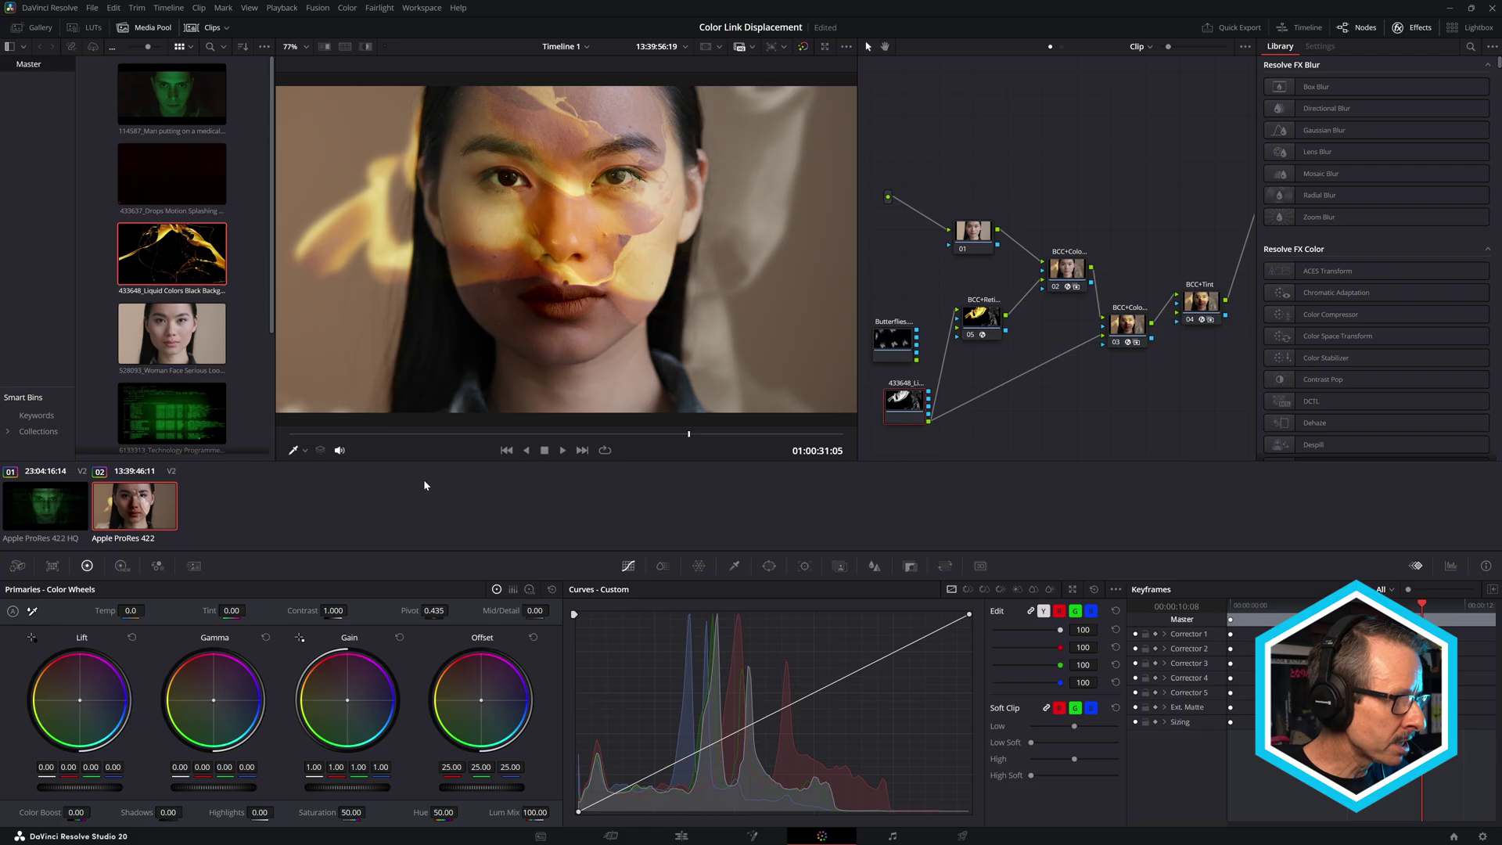
# On the green code-face clip 01, preview node 01 and the code clip node individually
pyautogui.click(46, 510)
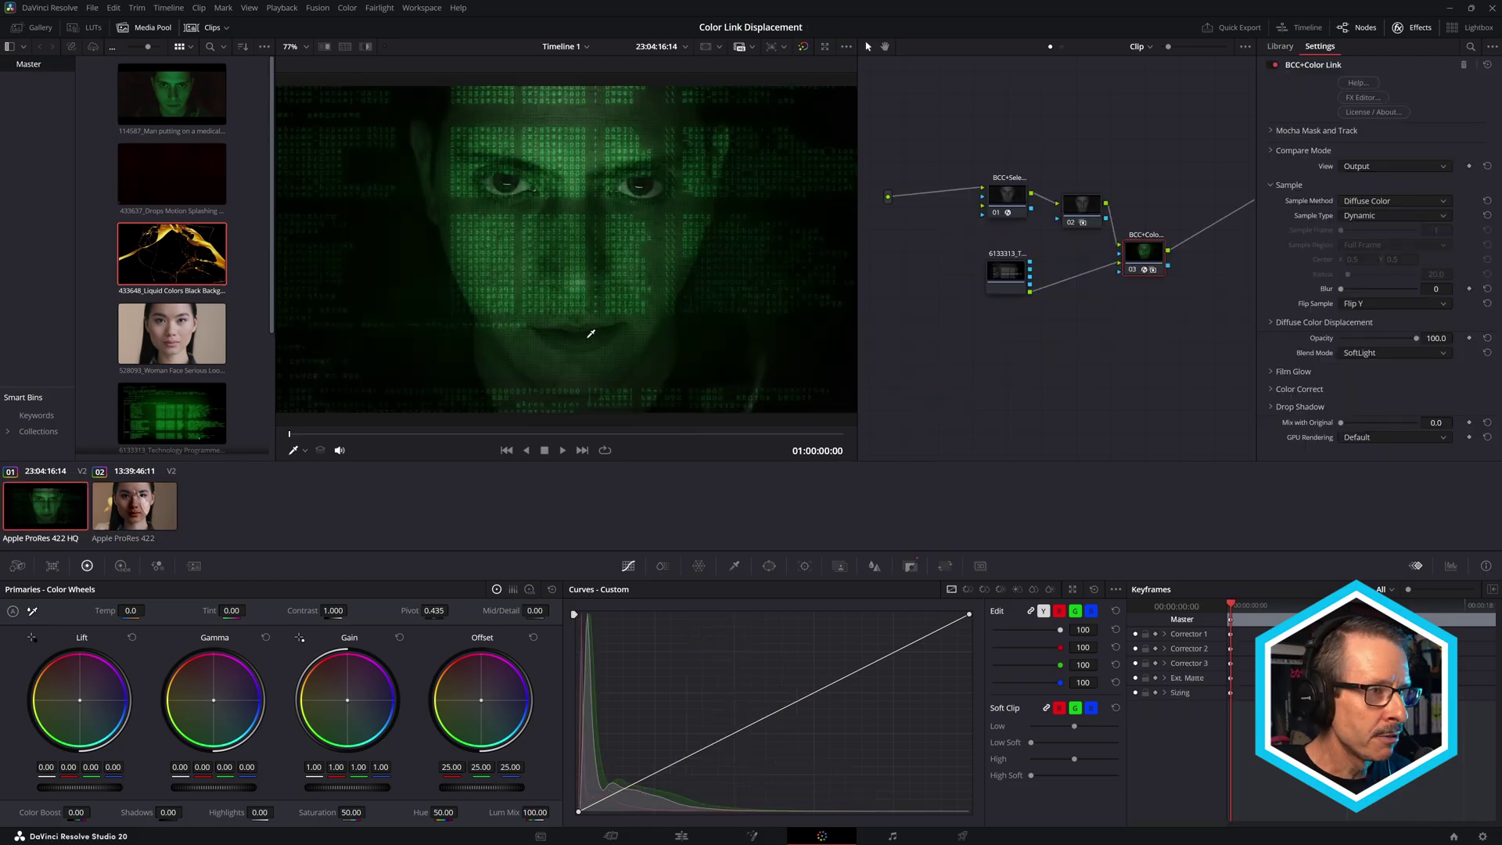
pyautogui.click(1011, 197)
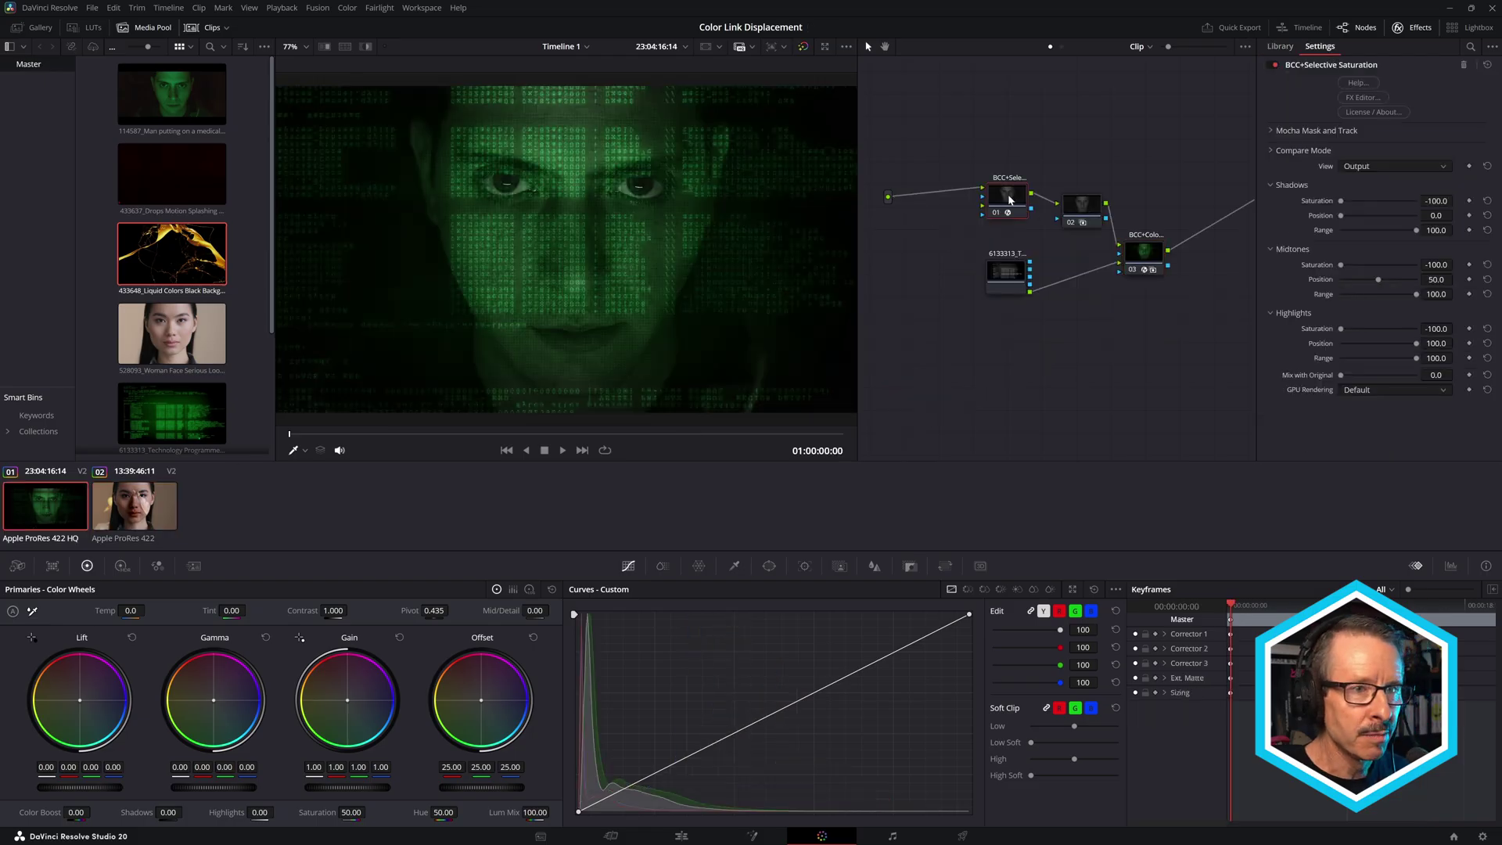
pyautogui.click(365, 47)
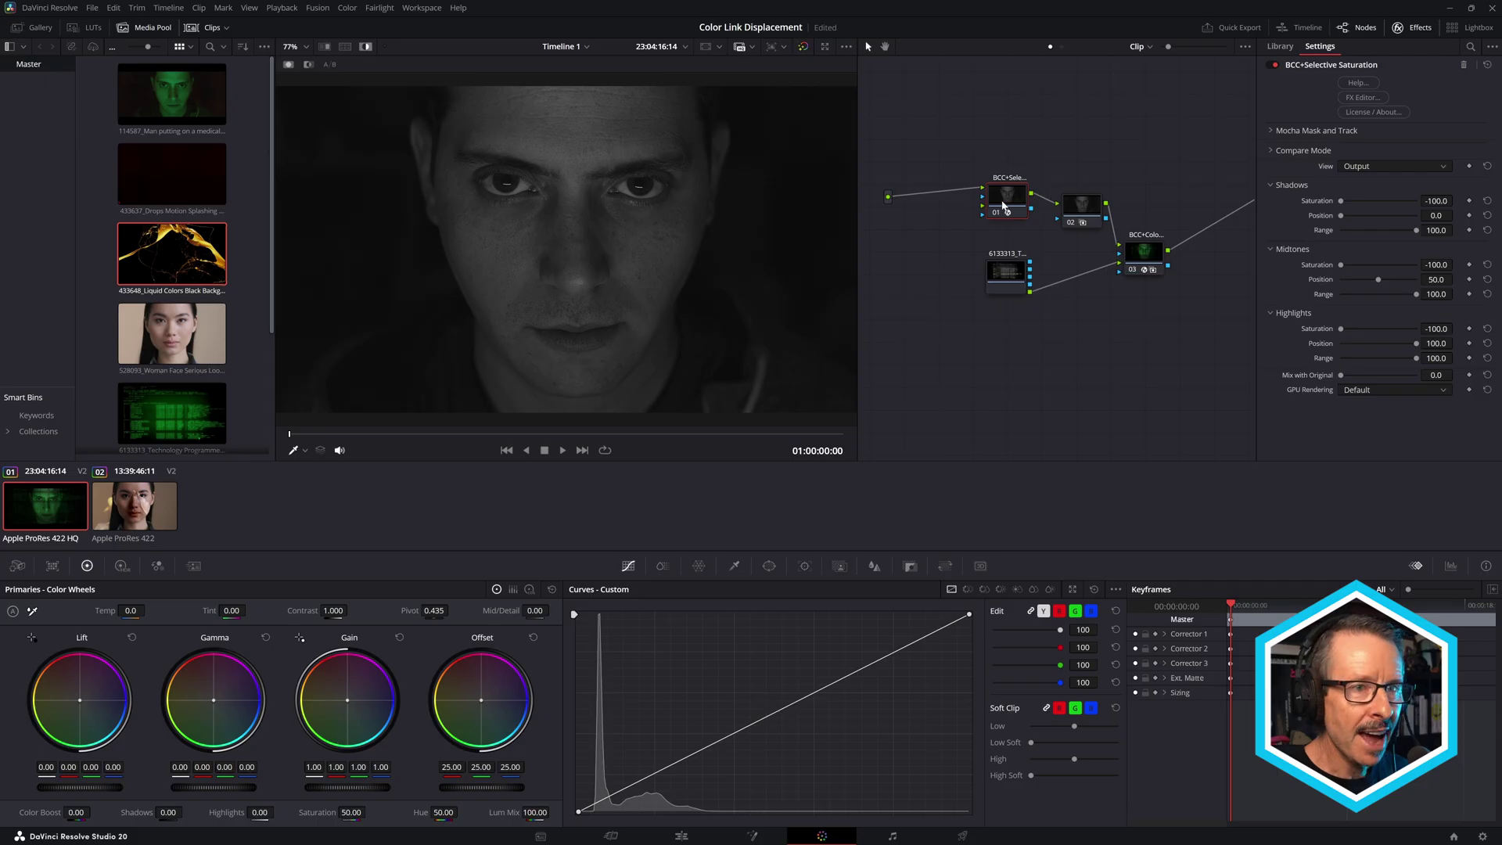
pyautogui.click(372, 48)
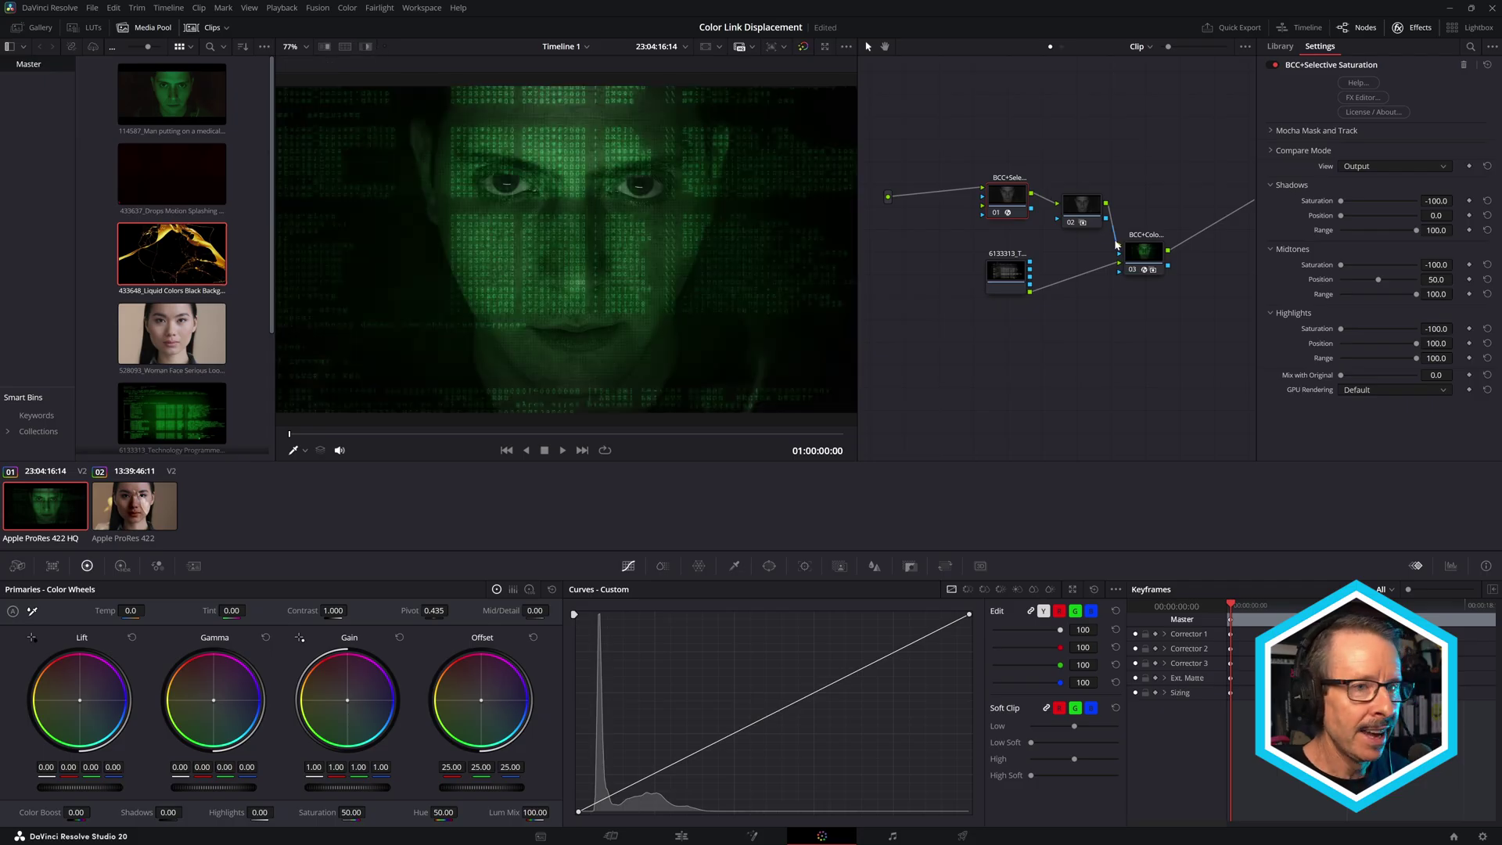
pyautogui.click(1006, 273)
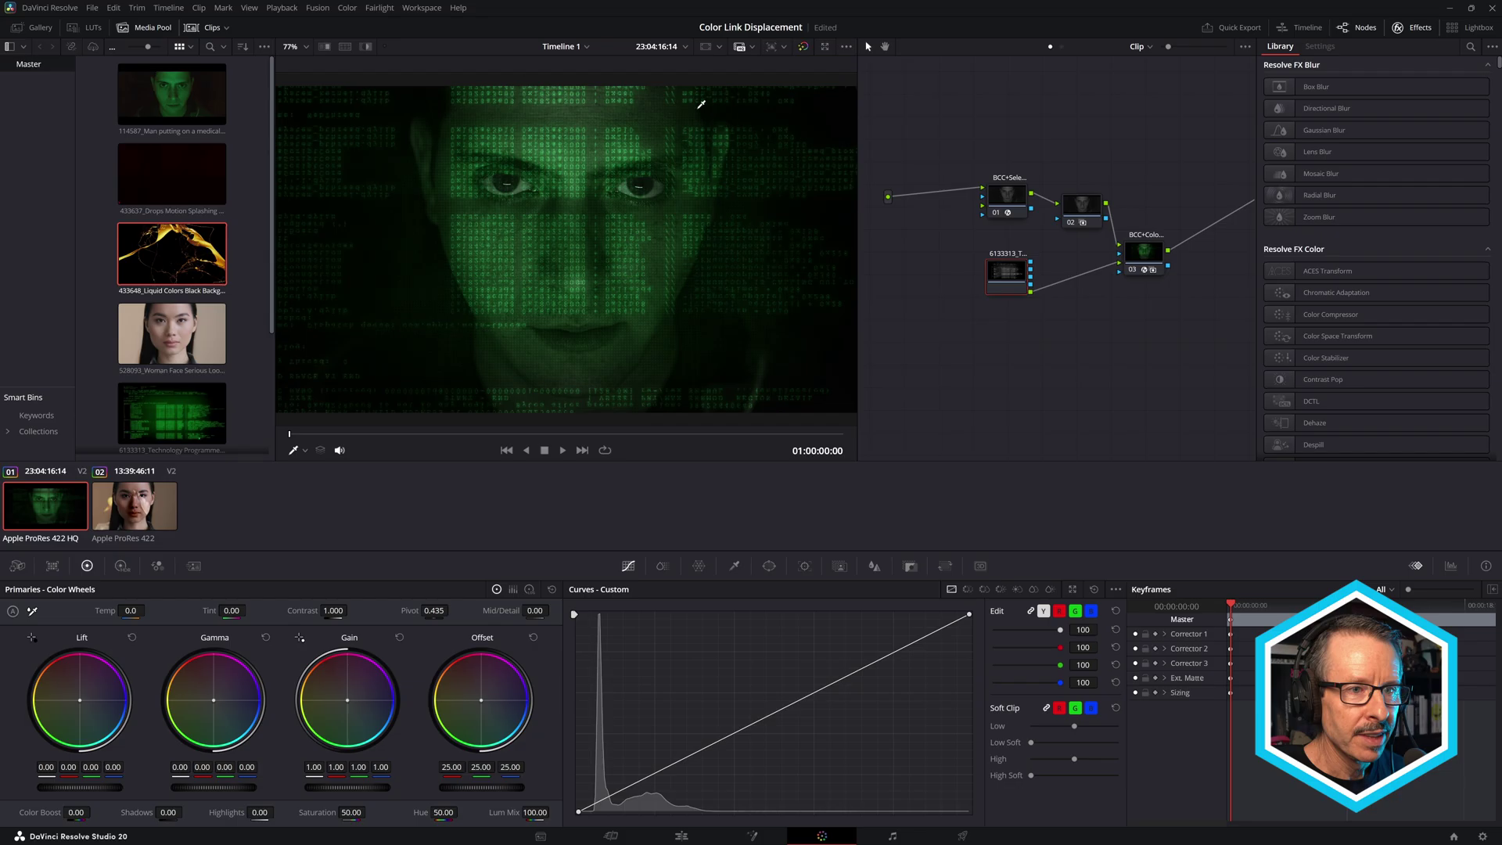
pyautogui.click(366, 47)
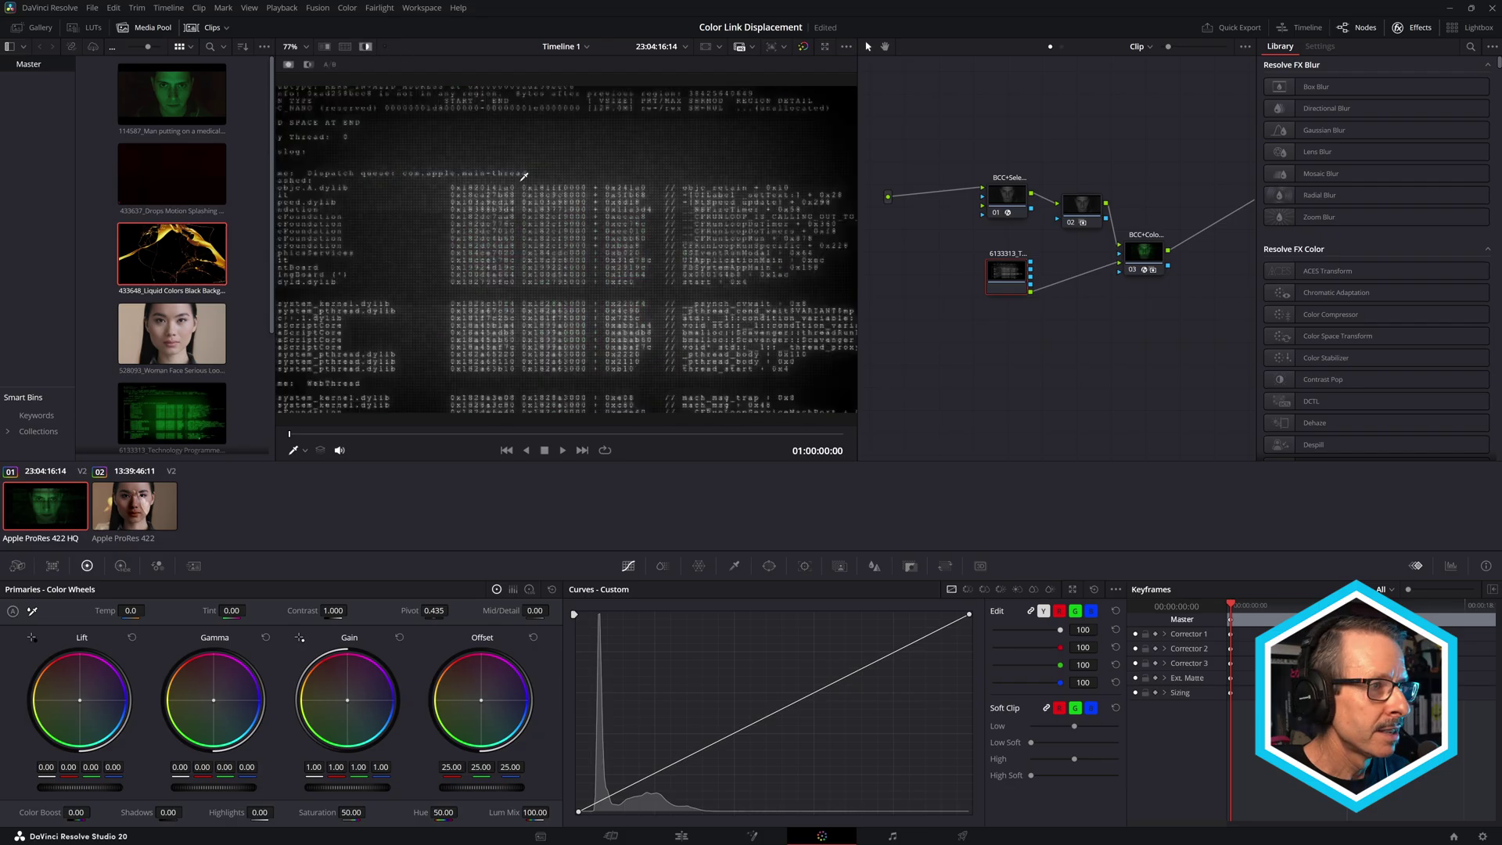
pyautogui.click(370, 48)
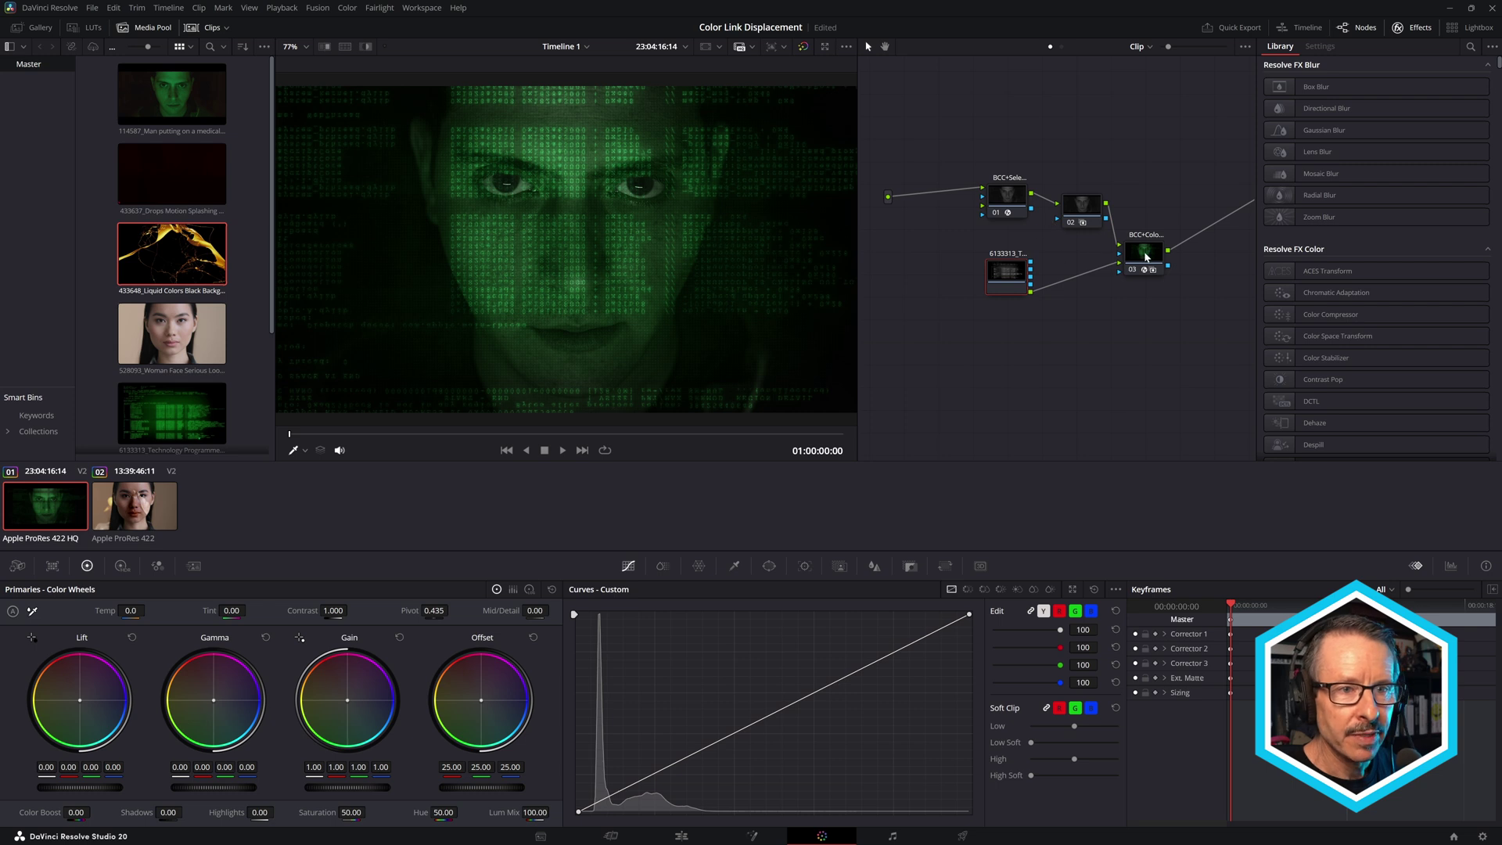
# Enable Diffuse Color Displacement on node 03's BCC Color Link
pyautogui.click(1146, 257)
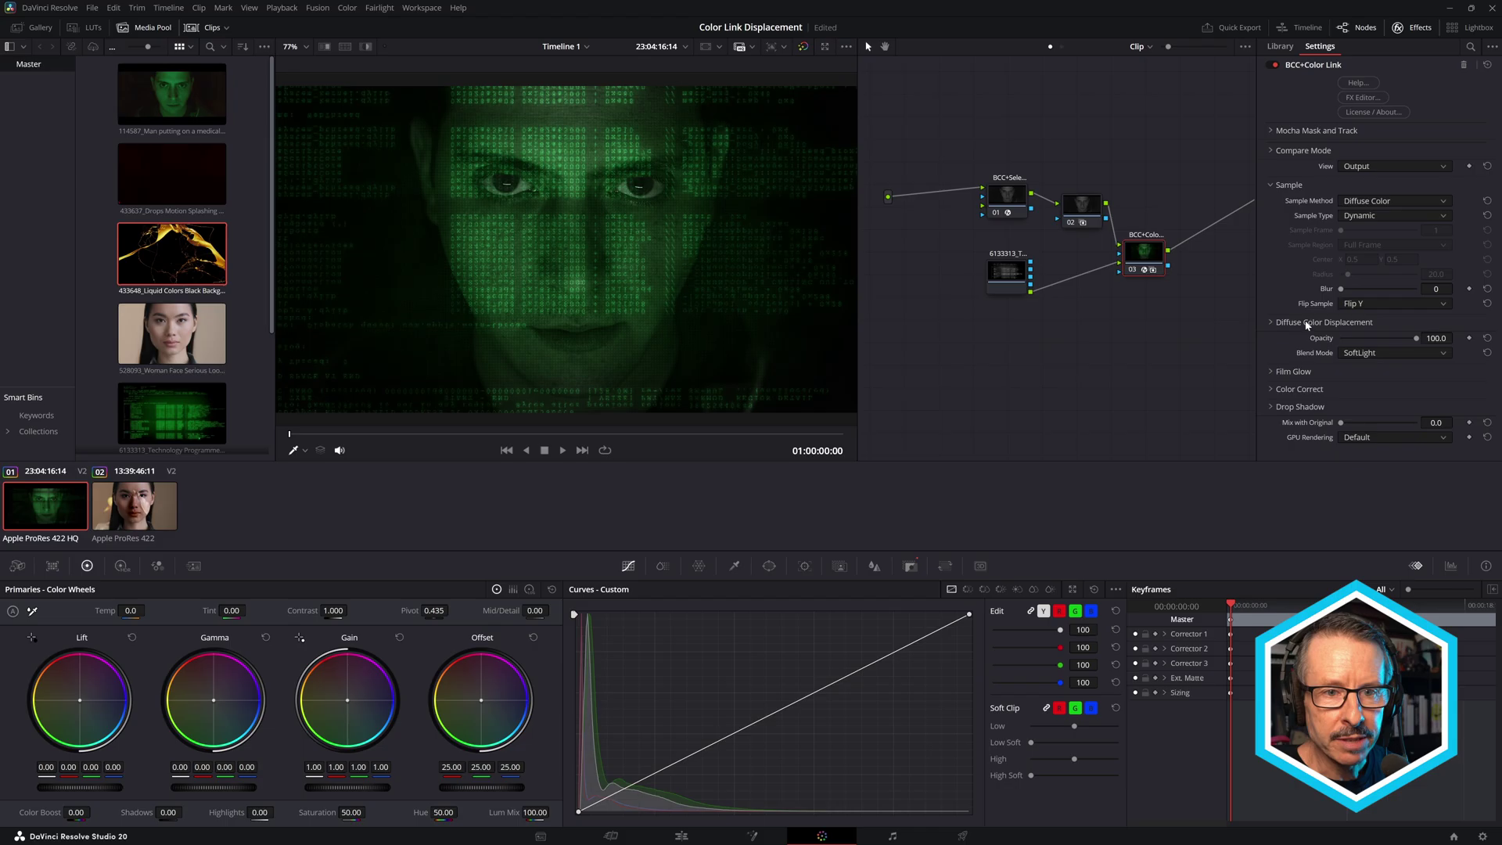
pyautogui.click(1271, 324)
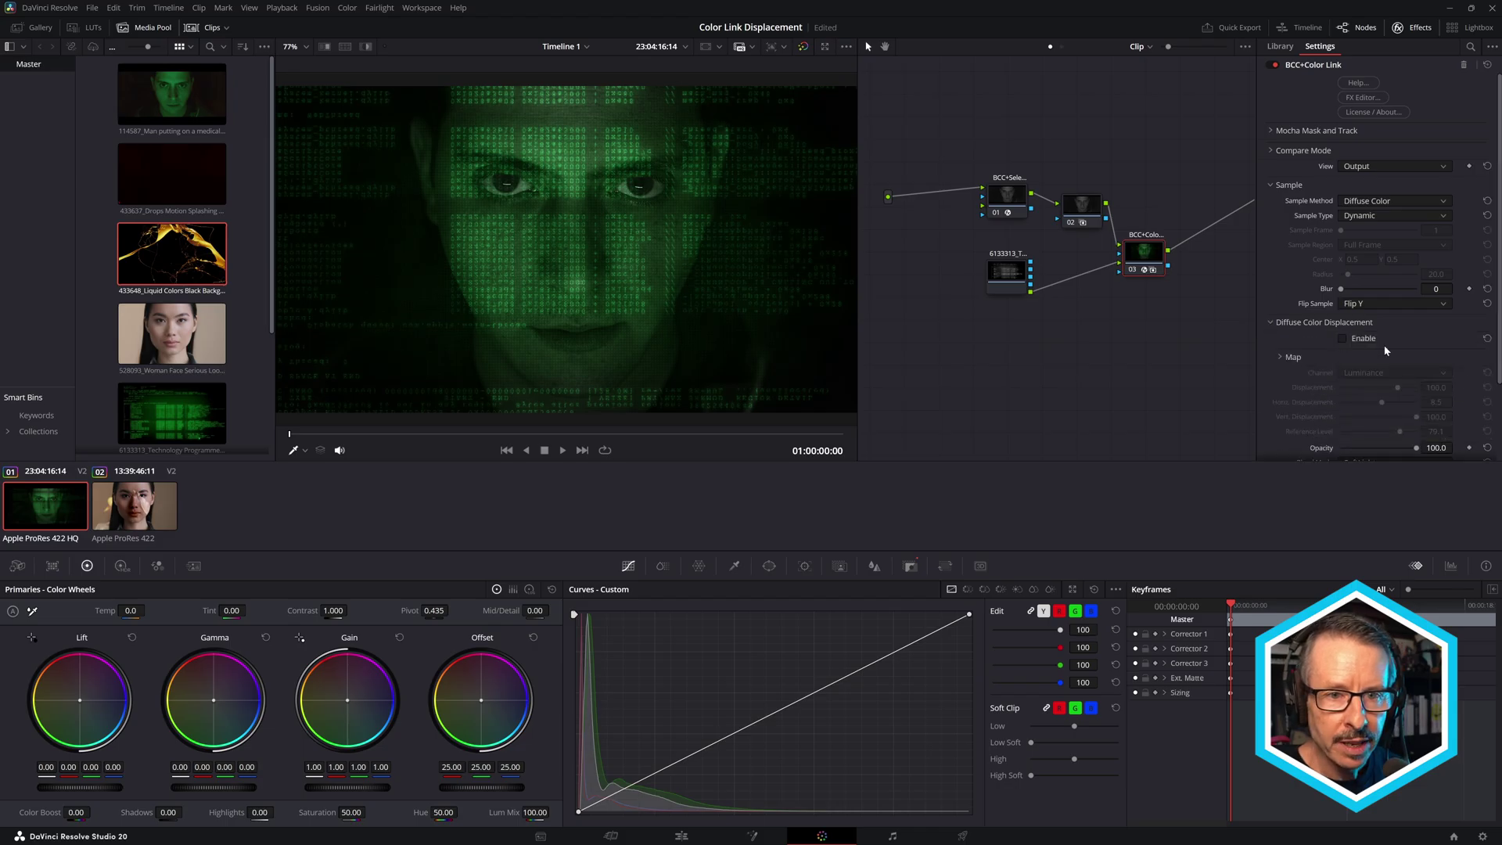
pyautogui.click(1343, 339)
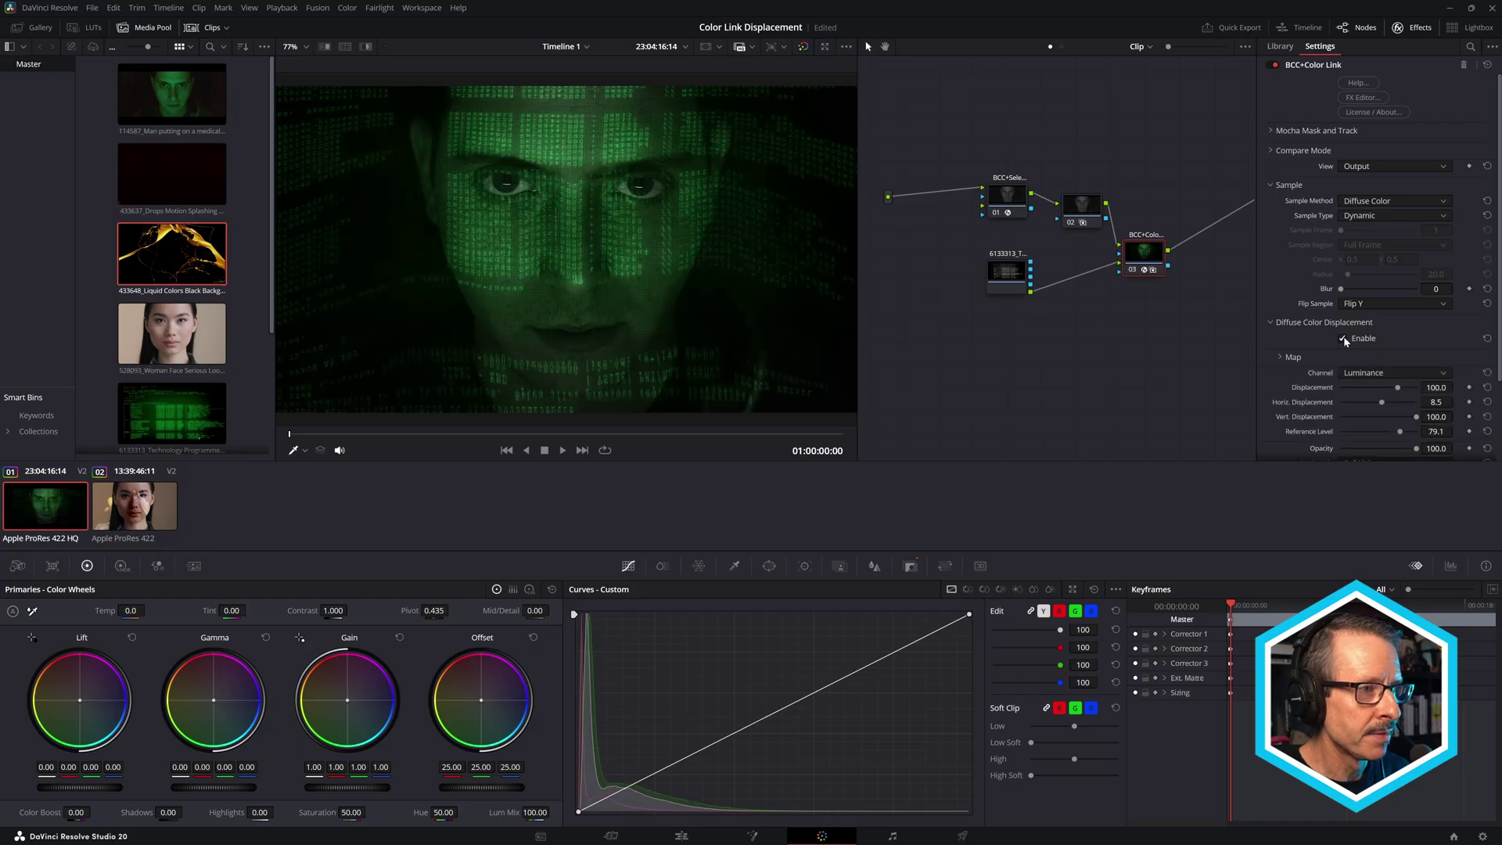